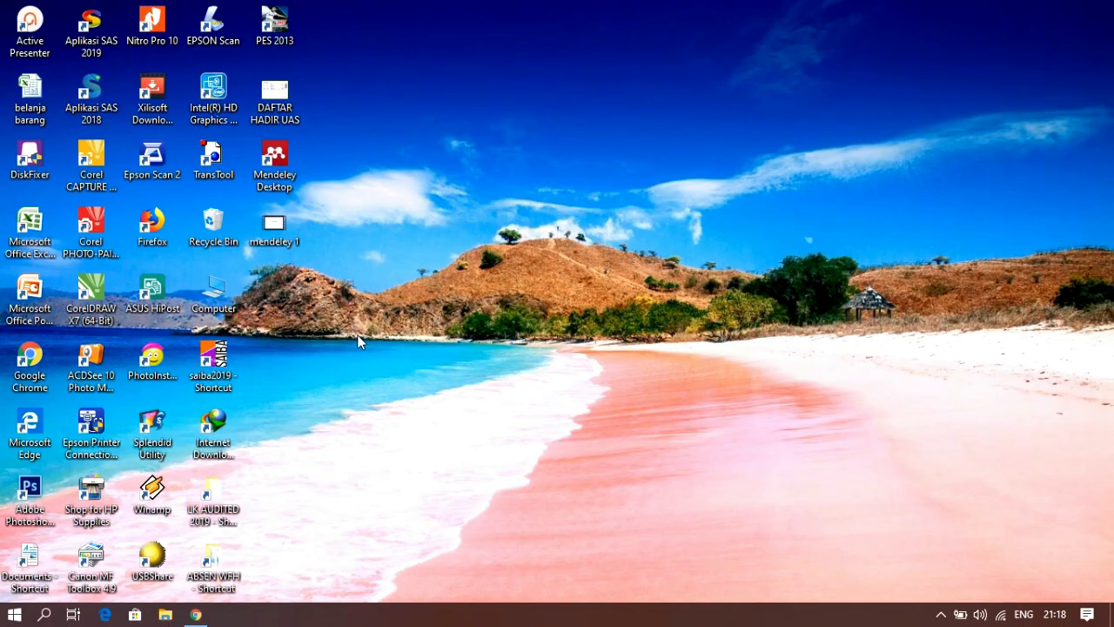
Open Mendeley Desktop and sign in with the account e-mail and password, with Stay signed in enabled
{"action": "double_click", "coordinate": [277, 158]}
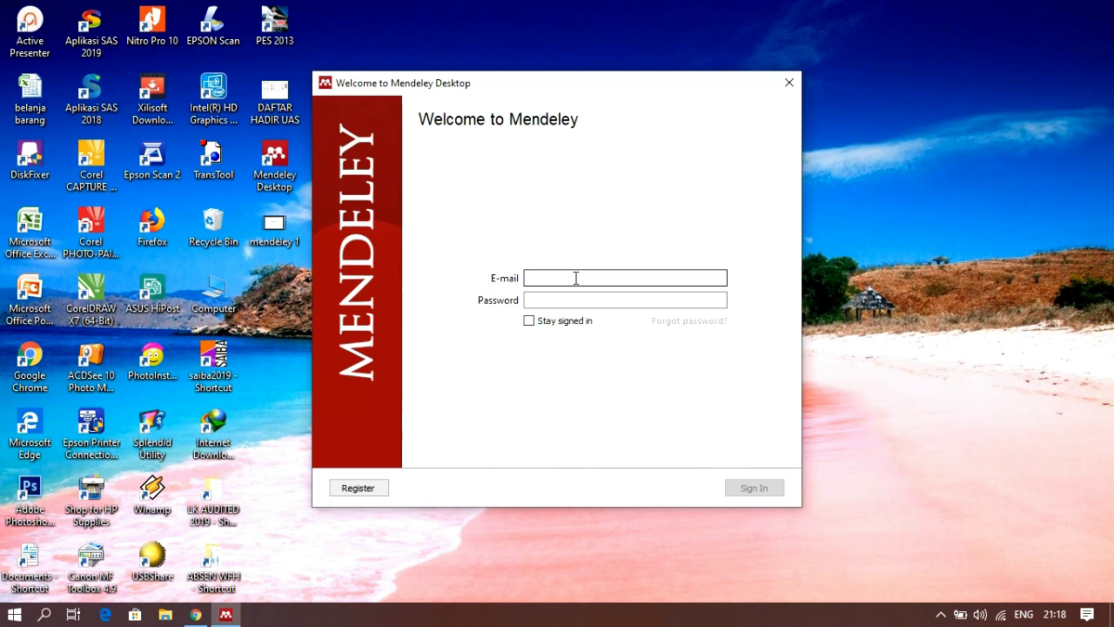
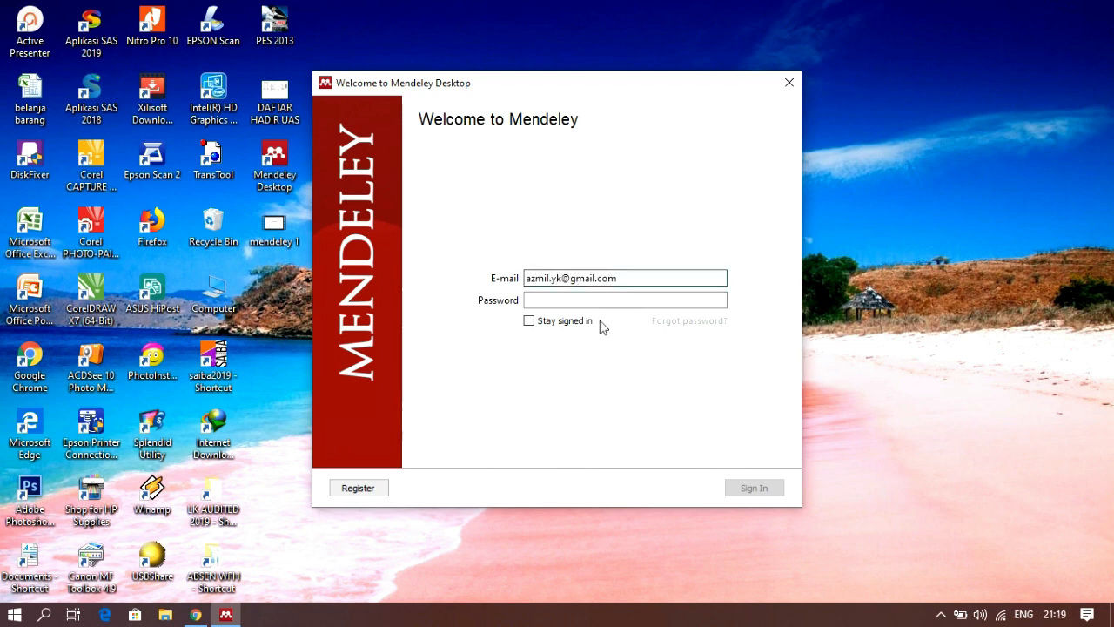
{"action": "key", "text": "Tab"}
{"action": "type", "text": "****************"}
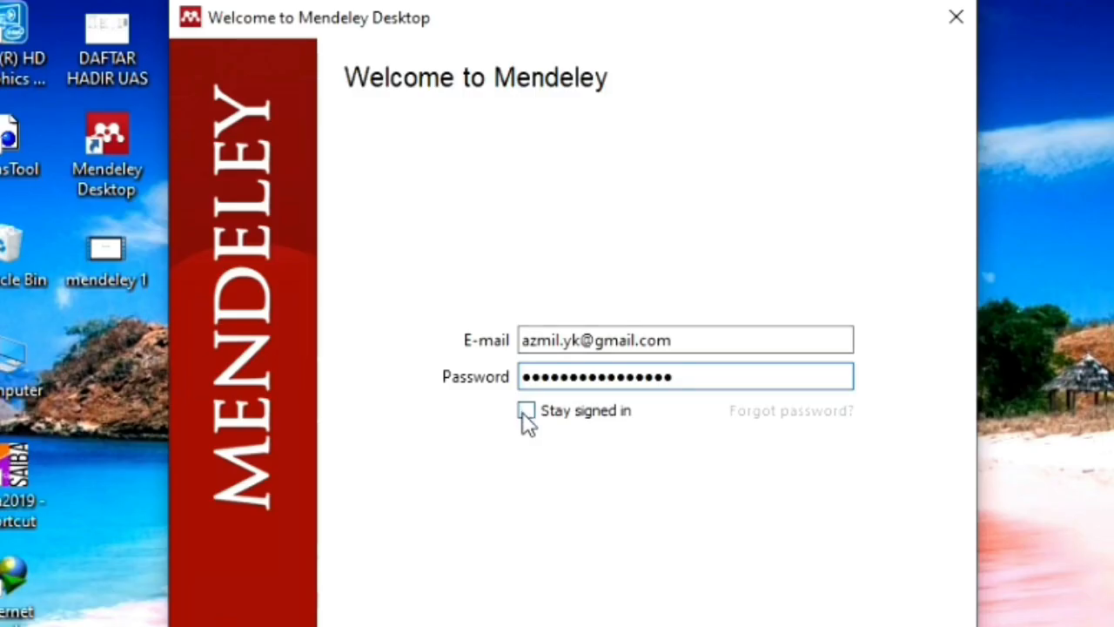
{"action": "left_click", "coordinate": [528, 322]}
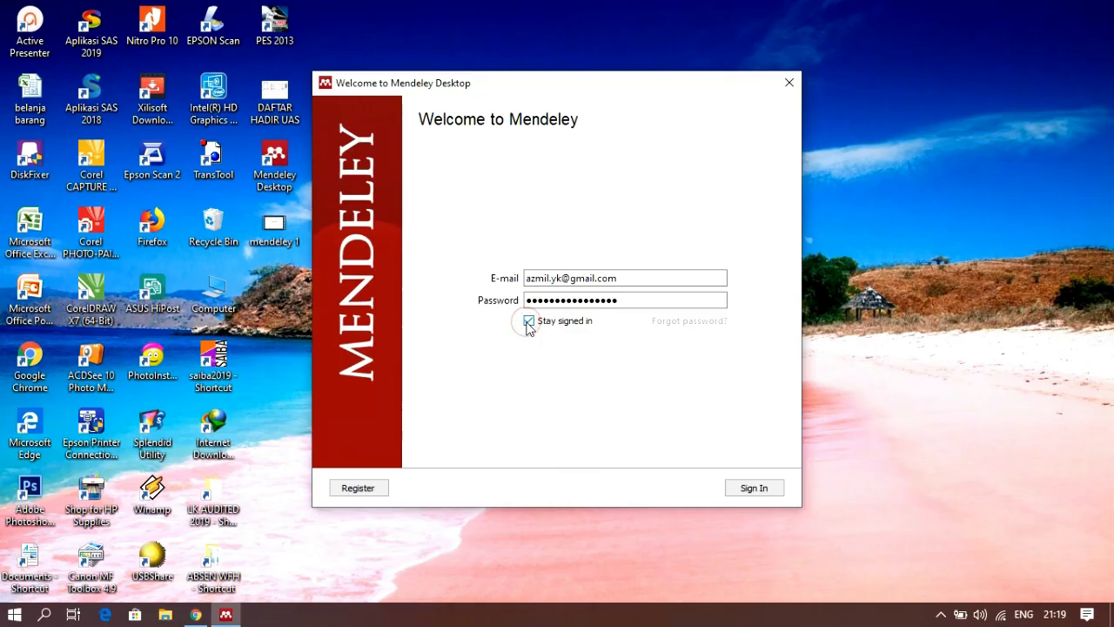
{"action": "left_click", "coordinate": [769, 490]}
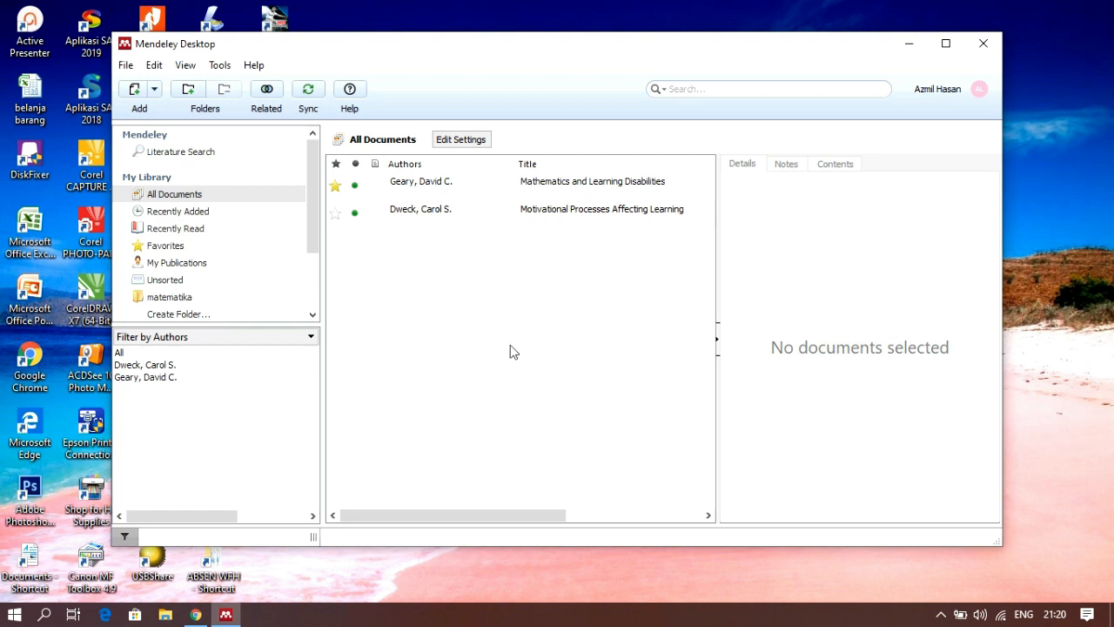
Search Mendeley's literature catalog for "learning motivation"
{"action": "left_click", "coordinate": [161, 153]}
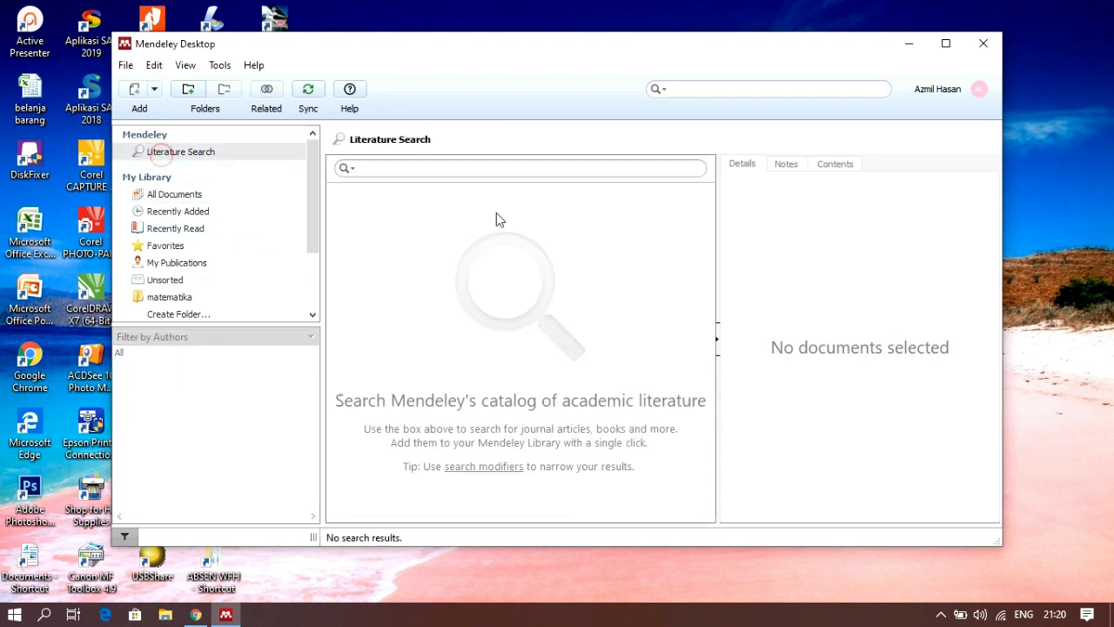
{"action": "left_click", "coordinate": [362, 170]}
{"action": "type", "text": "l"}
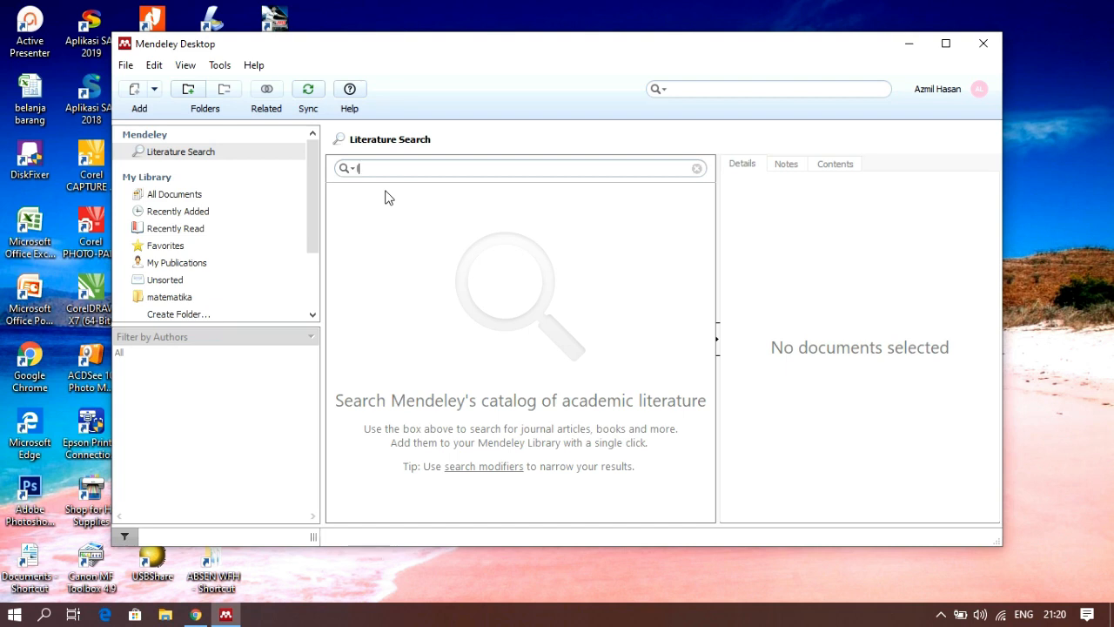
{"action": "type", "text": "earning motivation"}
{"action": "key", "text": "Return"}
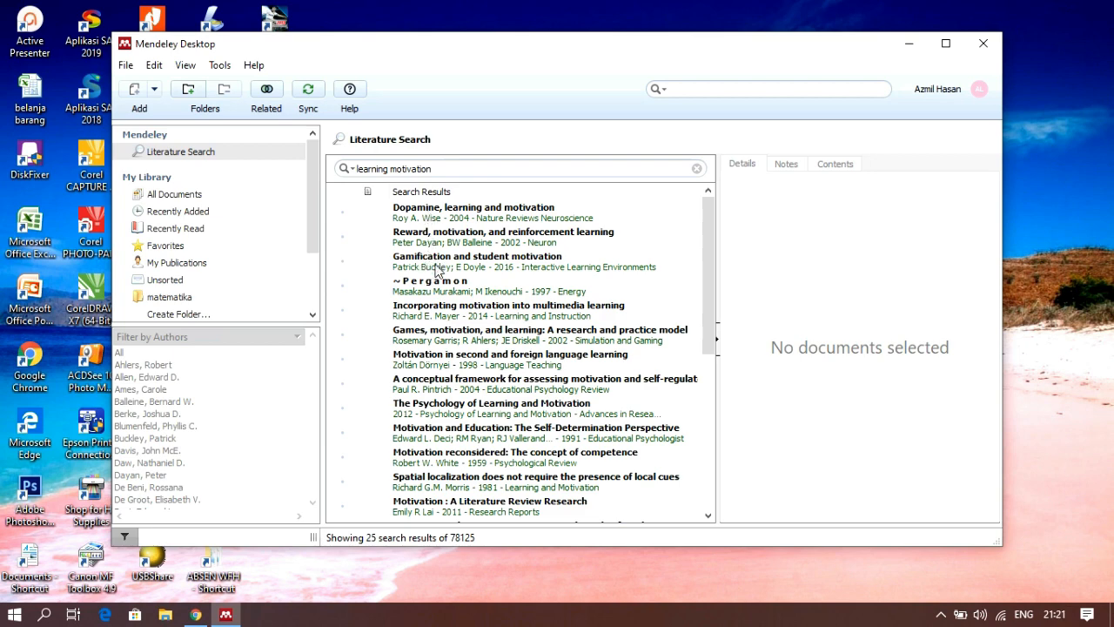
Add "The Psychology of Learning and Motivation" and "Motivation : A Literature Review Research" to the library and show all library documents
{"action": "scroll", "coordinate": [438, 270], "scroll_direction": "down", "scroll_amount": 1}
{"action": "scroll", "coordinate": [438, 271], "scroll_direction": "up", "scroll_amount": 1}
{"action": "scroll", "coordinate": [438, 270], "scroll_direction": "down", "scroll_amount": 2}
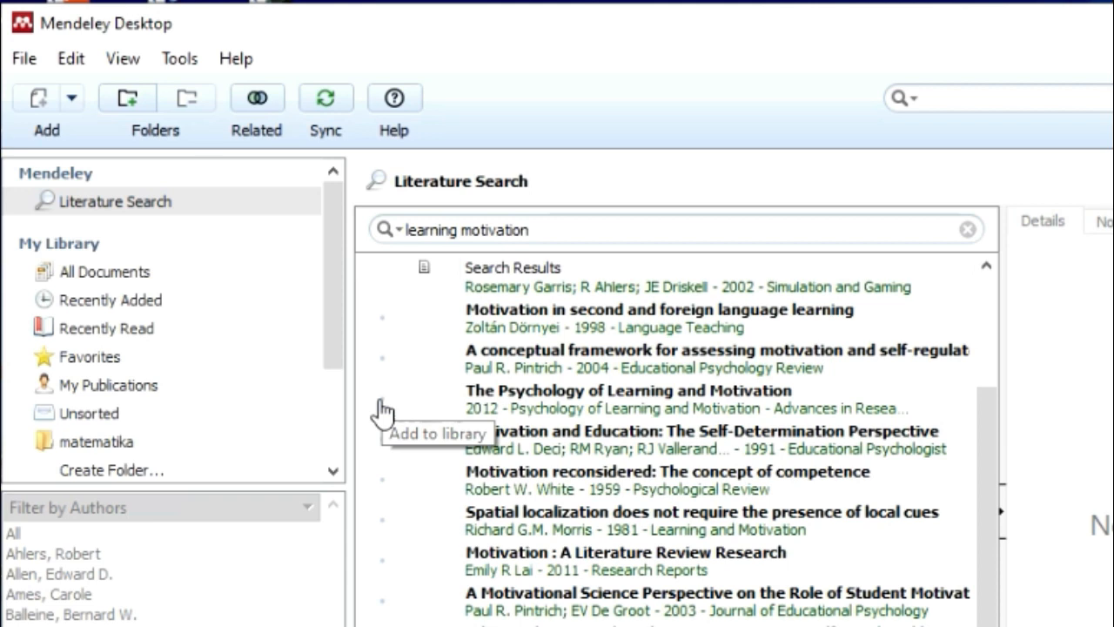
{"action": "left_click", "coordinate": [381, 404]}
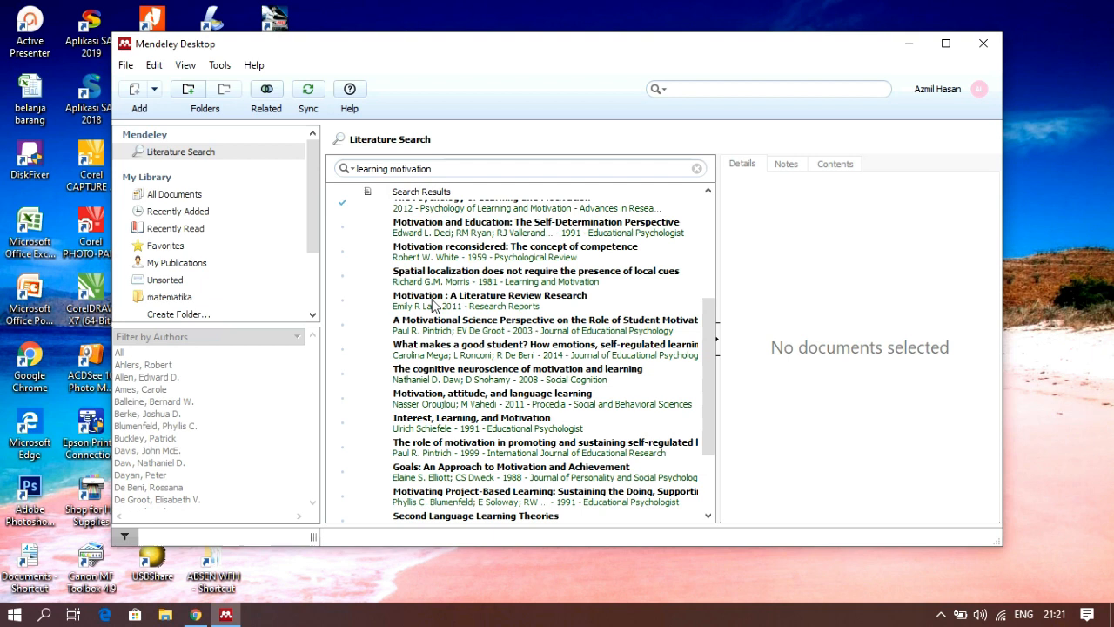
{"action": "scroll", "coordinate": [536, 455], "scroll_direction": "down", "scroll_amount": 1}
{"action": "left_click", "coordinate": [341, 300]}
{"action": "left_click", "coordinate": [219, 196]}
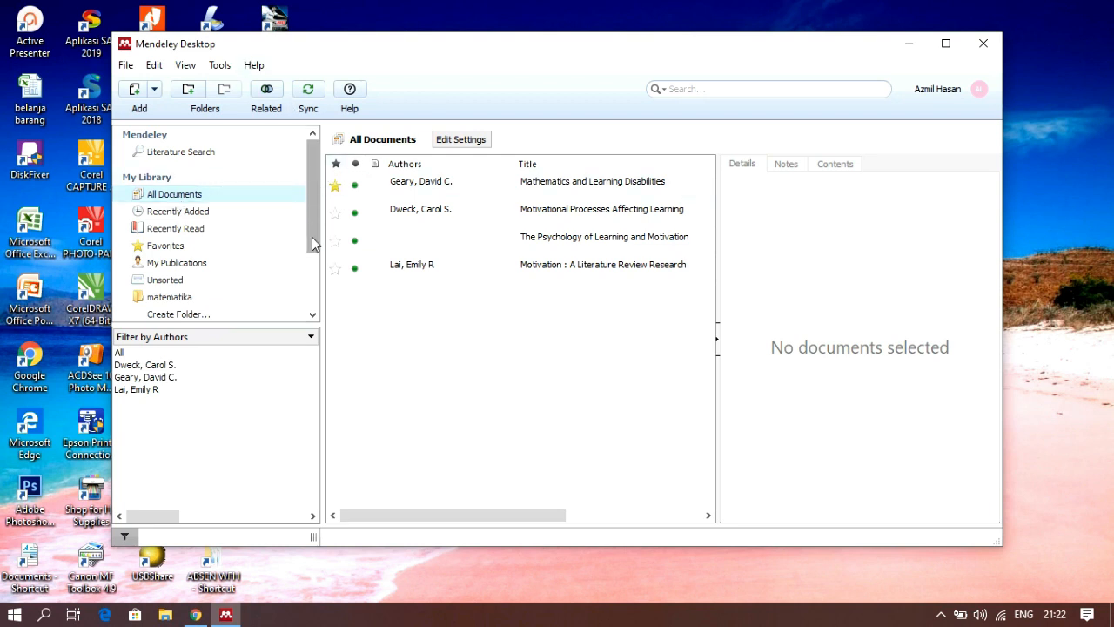
Switch to Chrome, find Google Scholar by searching for "google cendekia", and search it for "motivasi belajar siswa"
{"action": "key", "text": "alt+Tab"}
{"action": "type", "text": "google ce"}
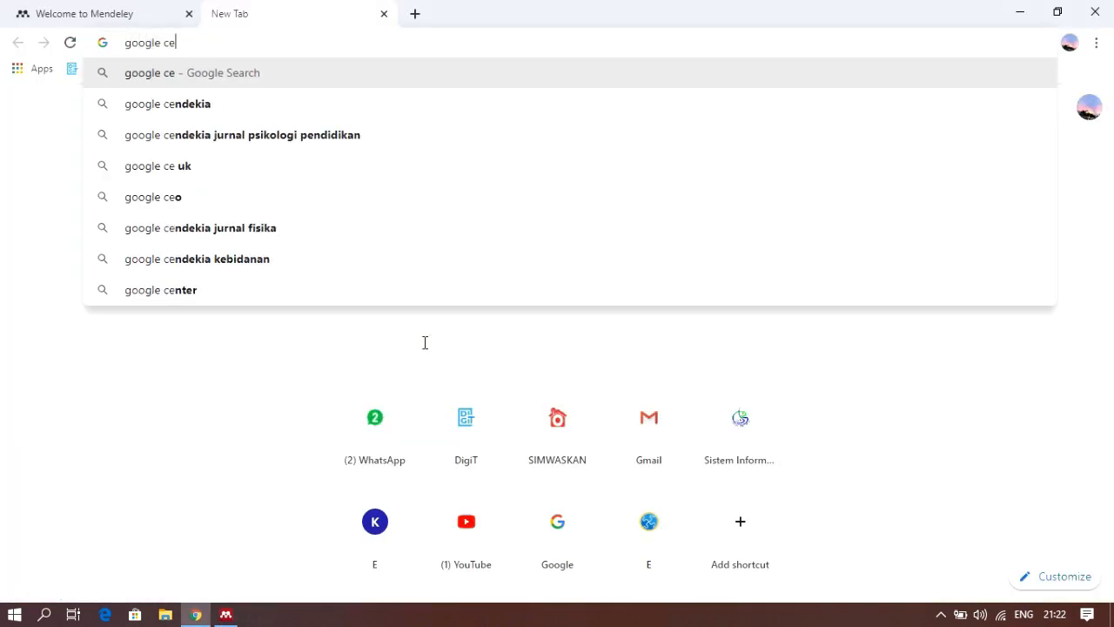
{"action": "left_click", "coordinate": [204, 111]}
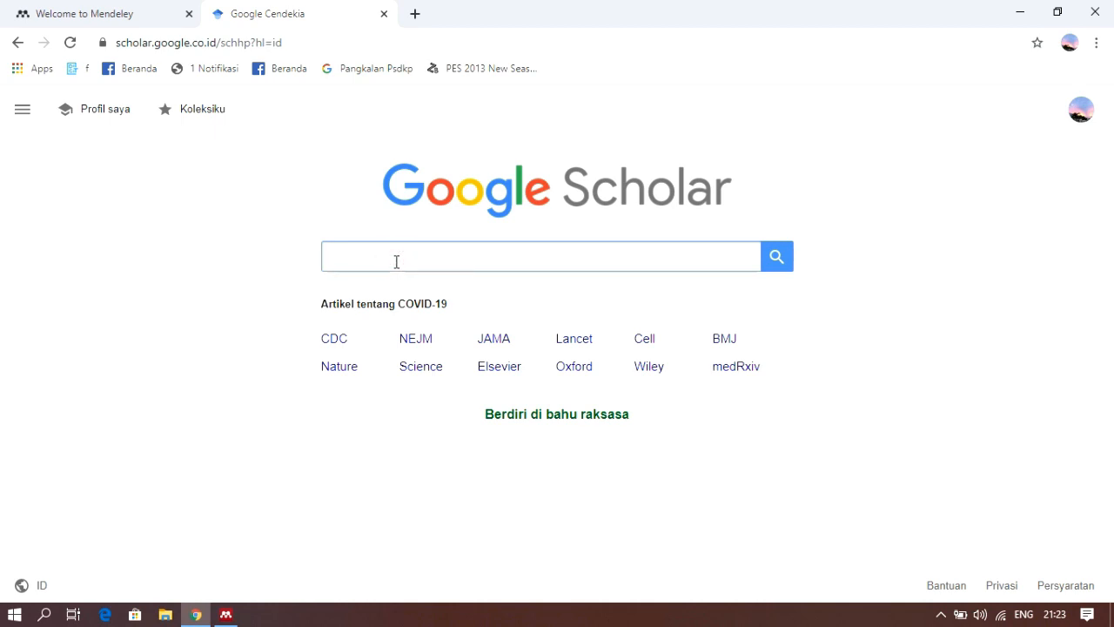
{"action": "type", "text": "motivasi belaja"}
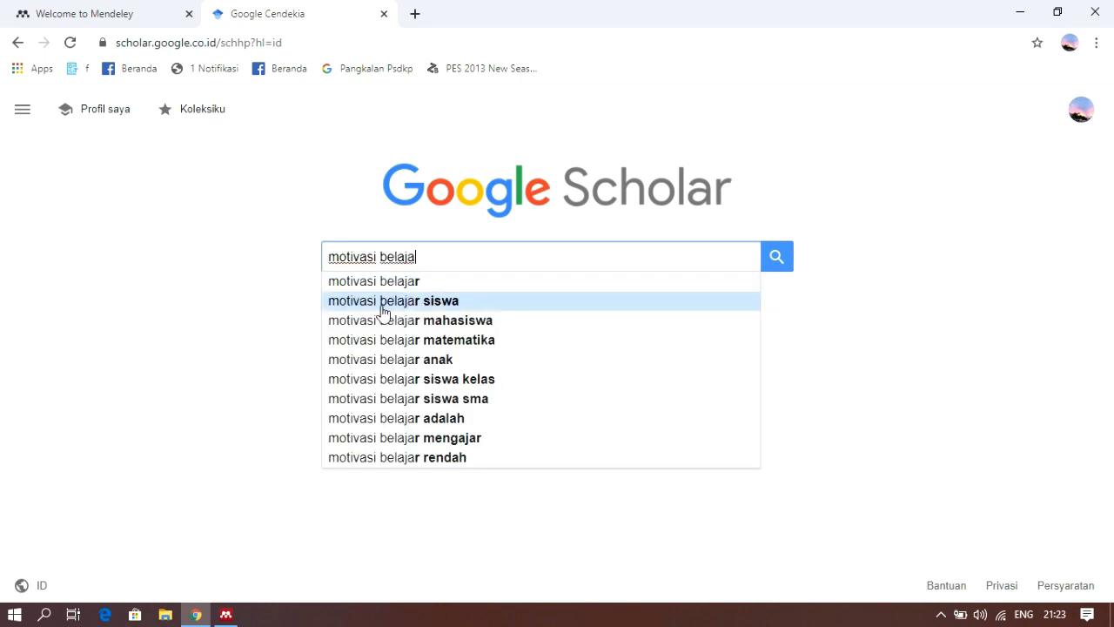
{"action": "left_click", "coordinate": [383, 305]}
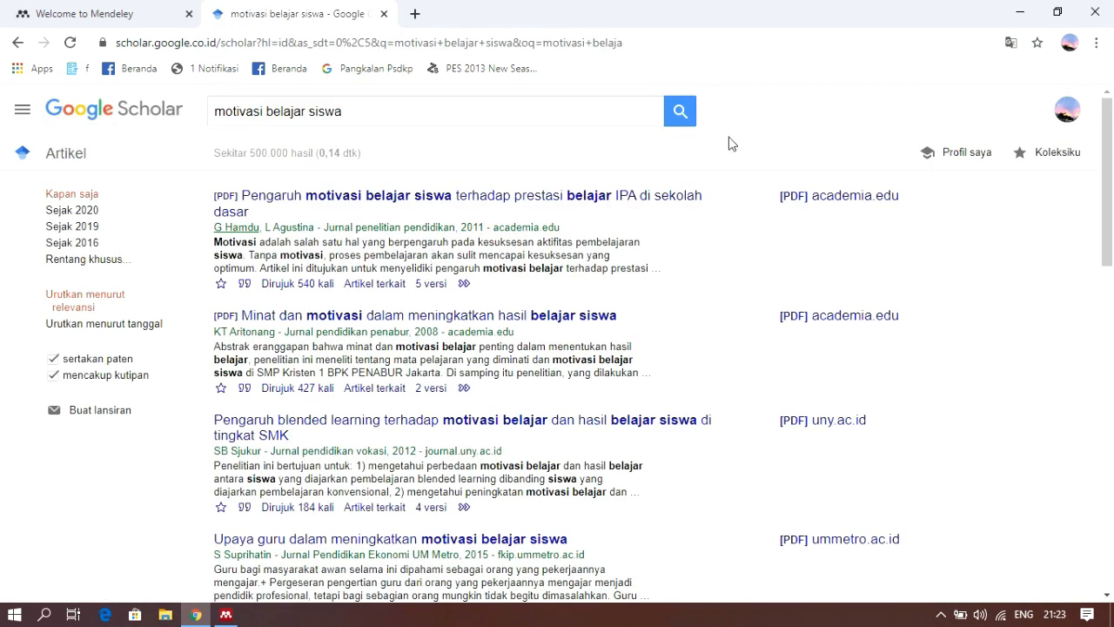
Download the RefMan citation of "Pengaruh blended learning terhadap motivasi belajar dan hasil belajar siswa di tingkat SMK" from the Scholar results
{"action": "scroll", "coordinate": [729, 161], "scroll_direction": "down", "scroll_amount": 1}
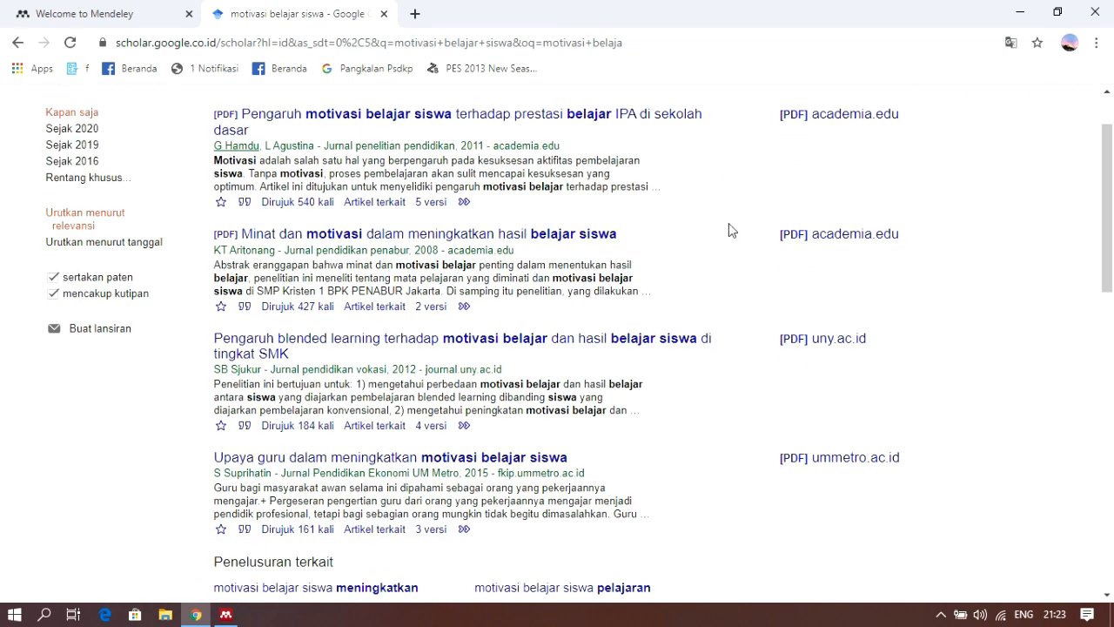
{"action": "scroll", "coordinate": [729, 229], "scroll_direction": "up", "scroll_amount": 2}
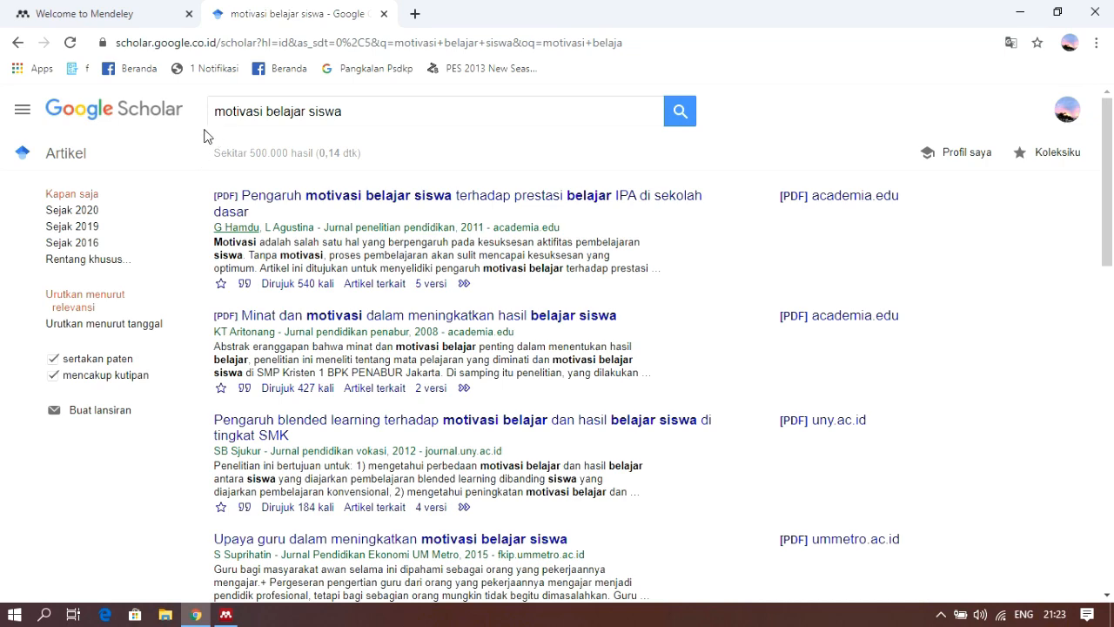
{"action": "scroll", "coordinate": [706, 253], "scroll_direction": "down", "scroll_amount": 6}
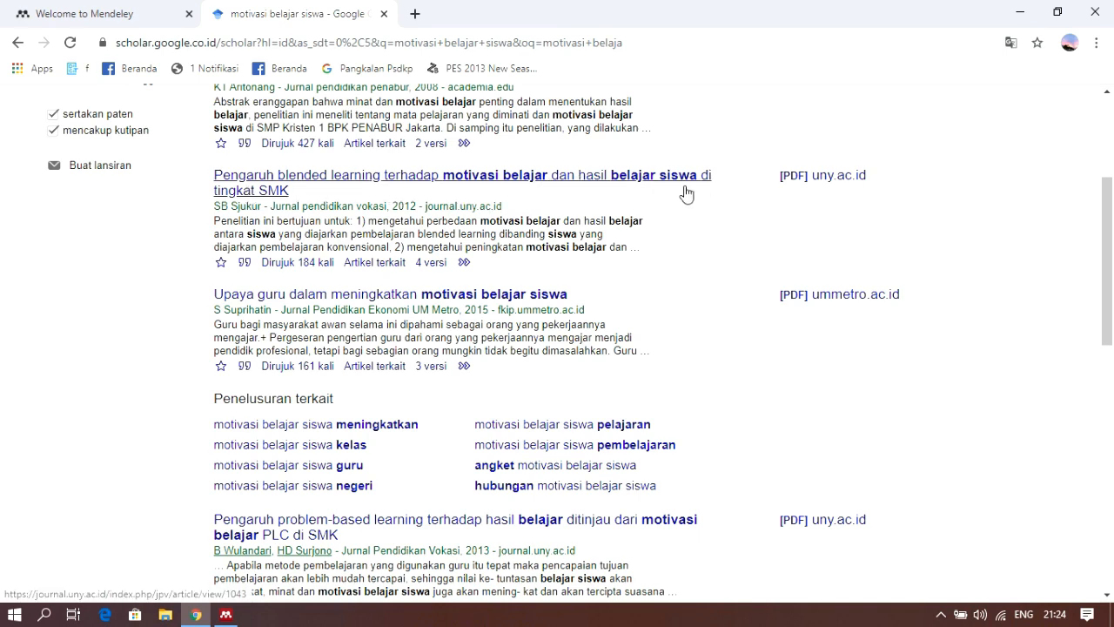
{"action": "scroll", "coordinate": [650, 249], "scroll_direction": "down", "scroll_amount": 1}
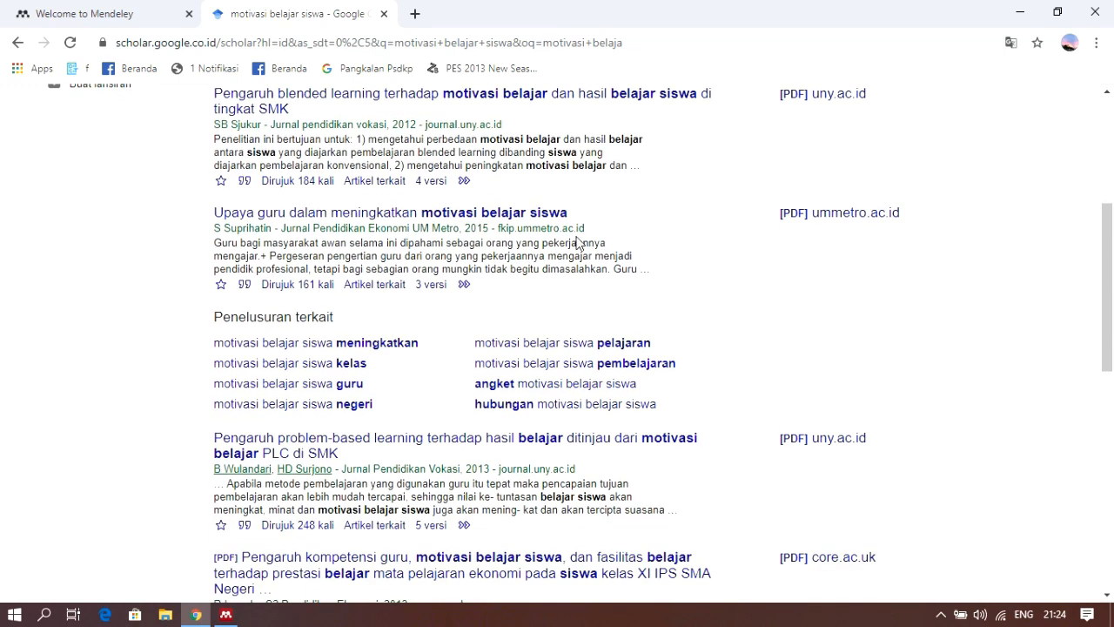
{"action": "scroll", "coordinate": [580, 242], "scroll_direction": "up", "scroll_amount": 1}
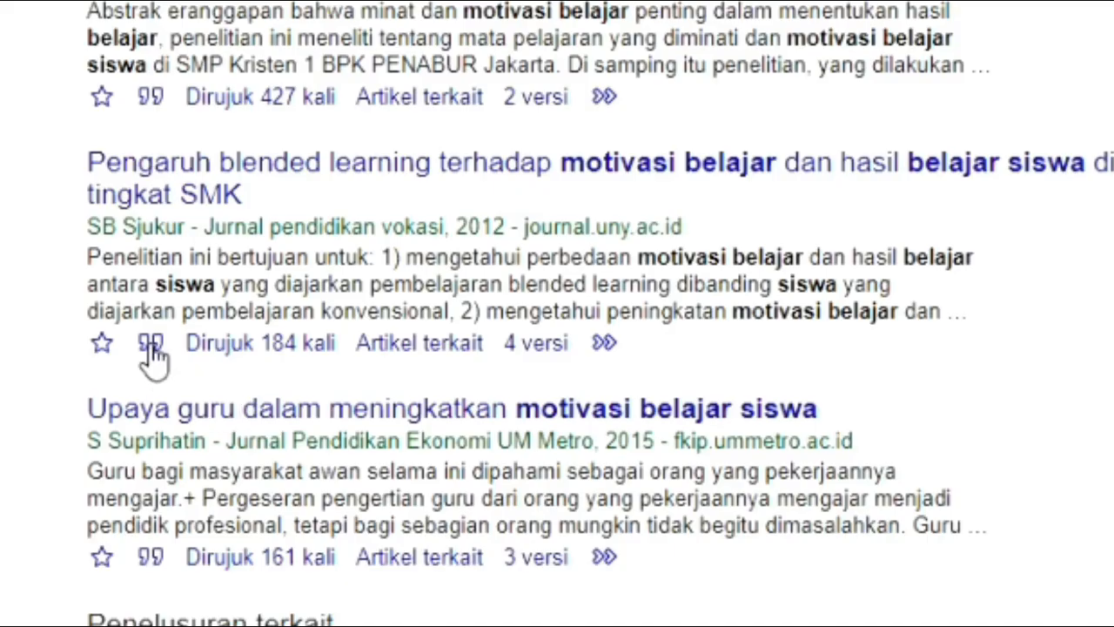
{"action": "left_click", "coordinate": [151, 346]}
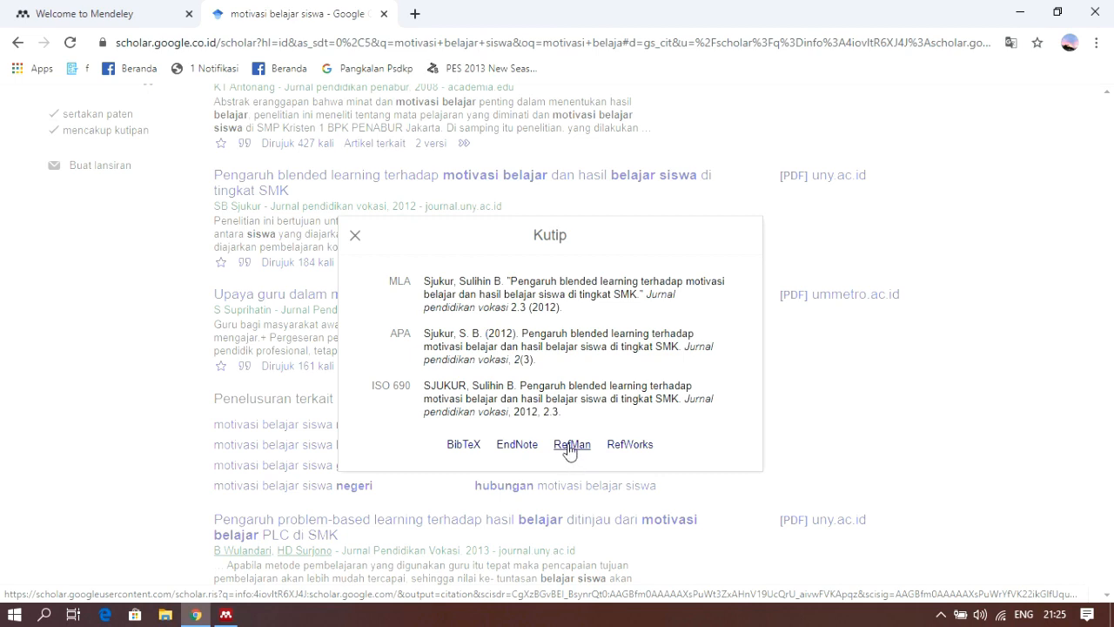
{"action": "left_click", "coordinate": [570, 444]}
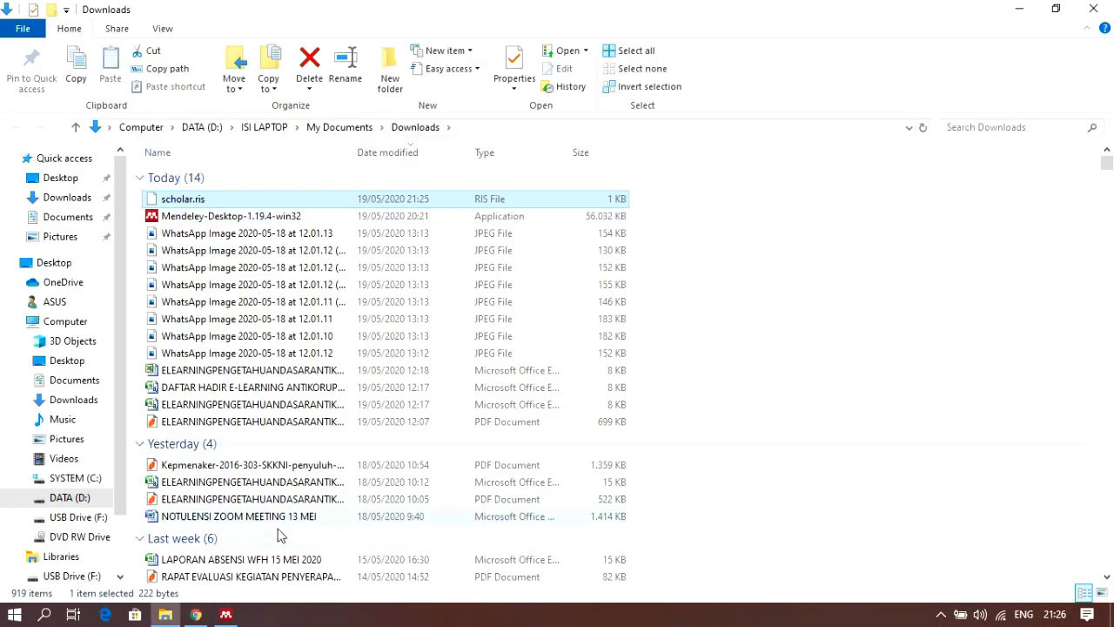
Switch to Mendeley Desktop, import scholar.ris from the Downloads folder, and show the details of the imported article
{"action": "left_click", "coordinate": [225, 614]}
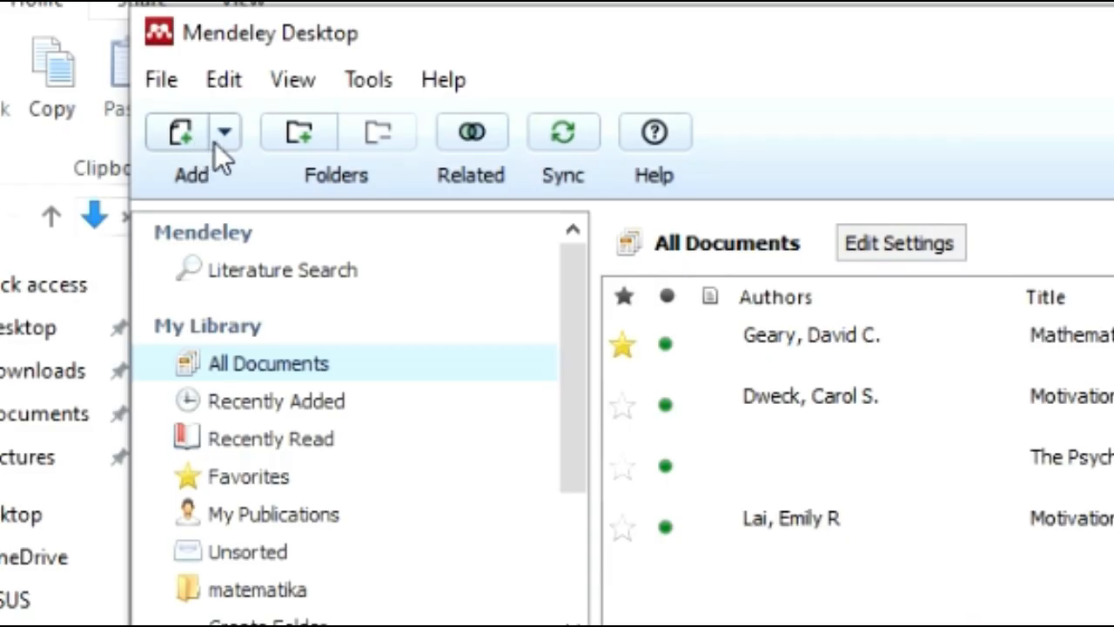
{"action": "left_click", "coordinate": [225, 135]}
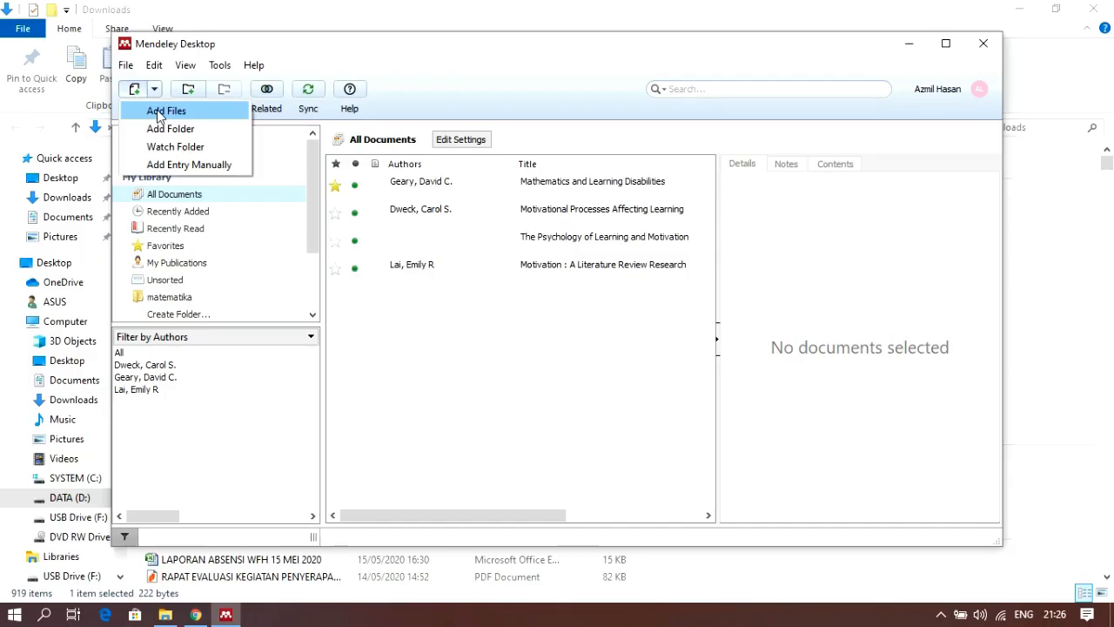
{"action": "left_click", "coordinate": [158, 114]}
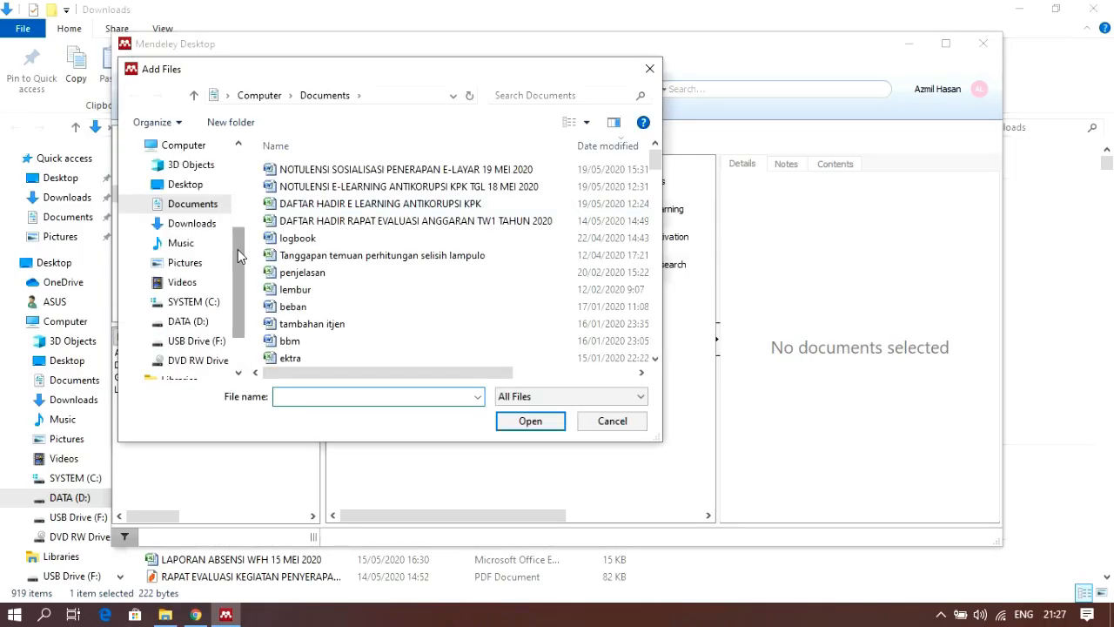
{"action": "left_click", "coordinate": [177, 229]}
{"action": "left_click", "coordinate": [296, 194]}
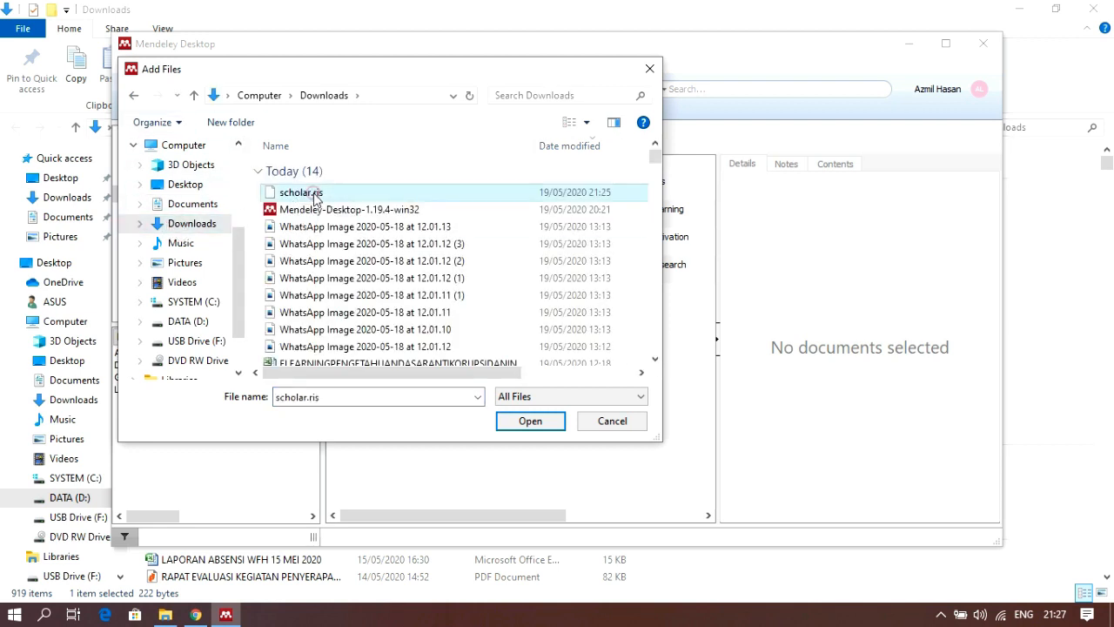
{"action": "left_click", "coordinate": [531, 421]}
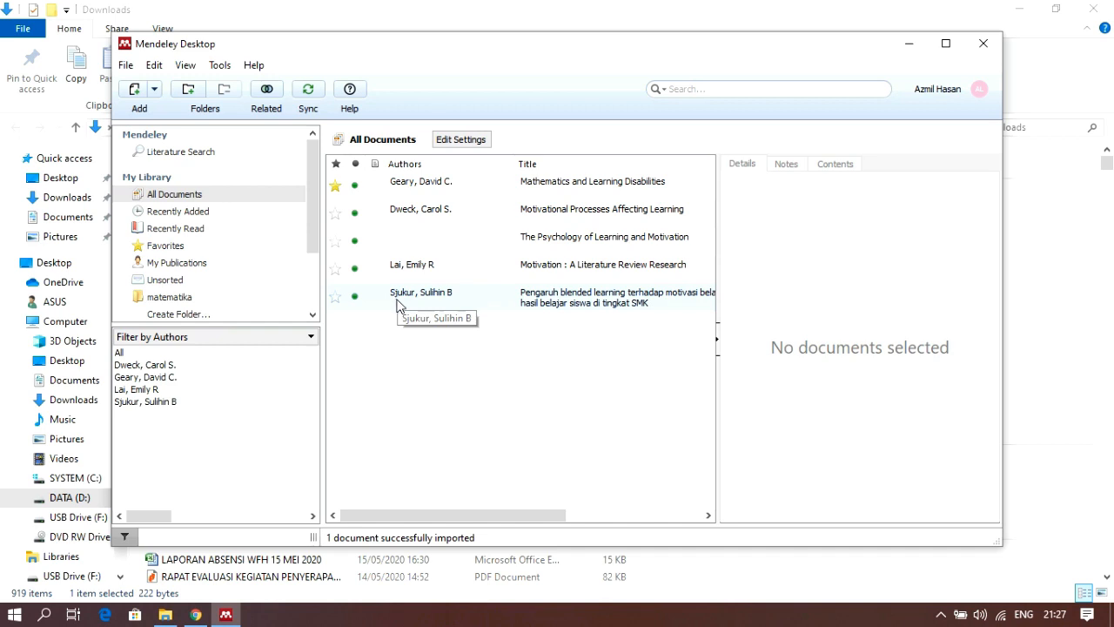
{"action": "left_click", "coordinate": [549, 310]}
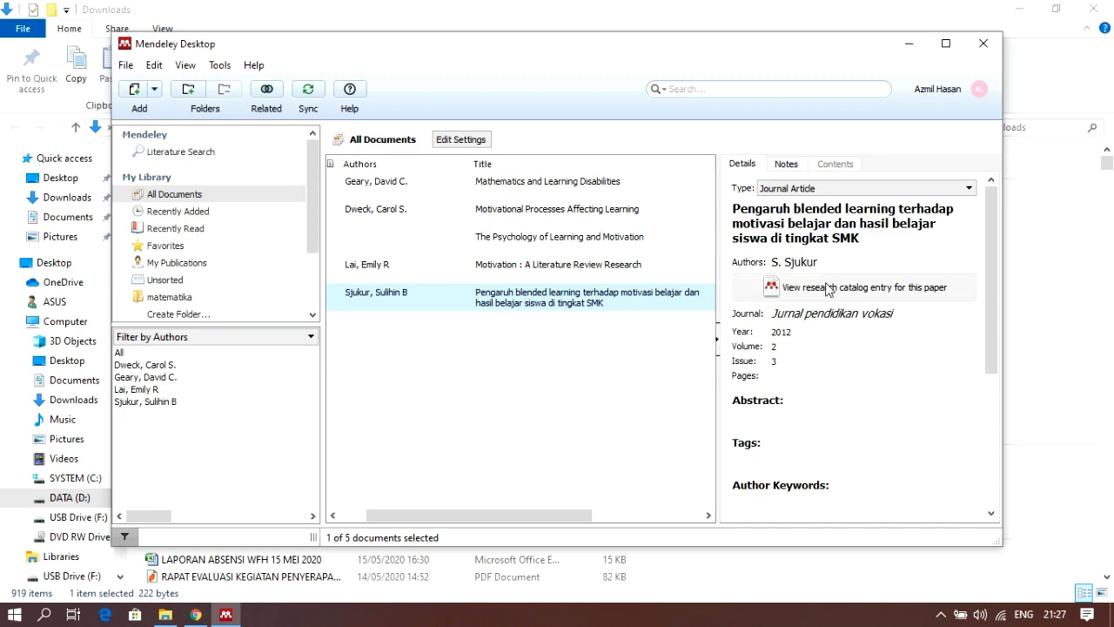
Return to Google Scholar in Chrome and download the RefMan citation of "Upaya guru dalam meningkatkan motivasi belajar siswa"
{"action": "left_click", "coordinate": [1071, 372]}
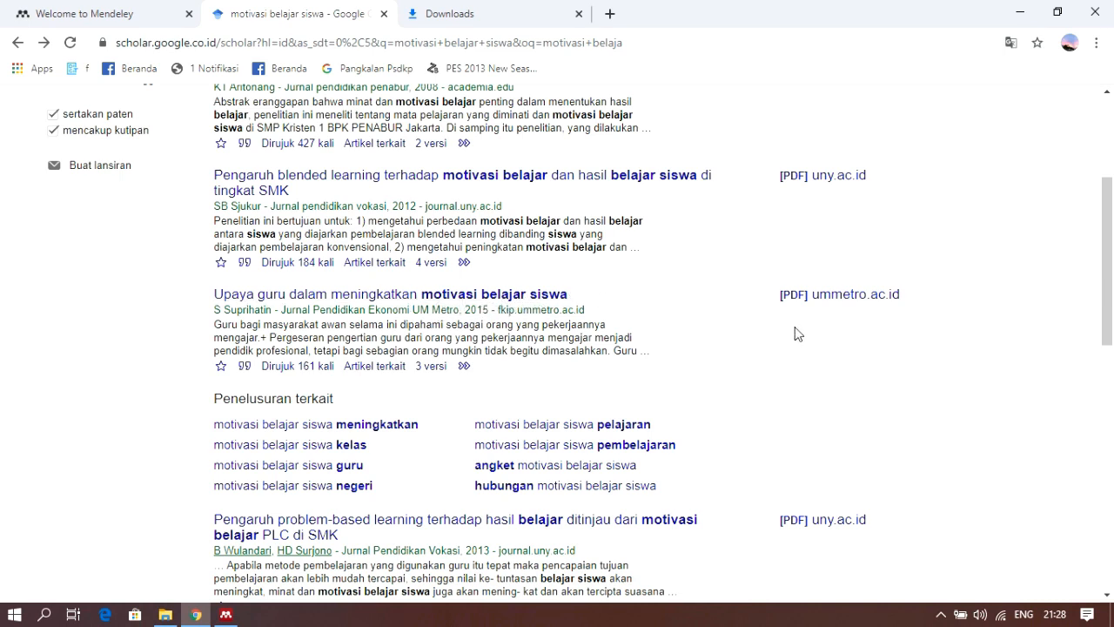
{"action": "left_click", "coordinate": [245, 367]}
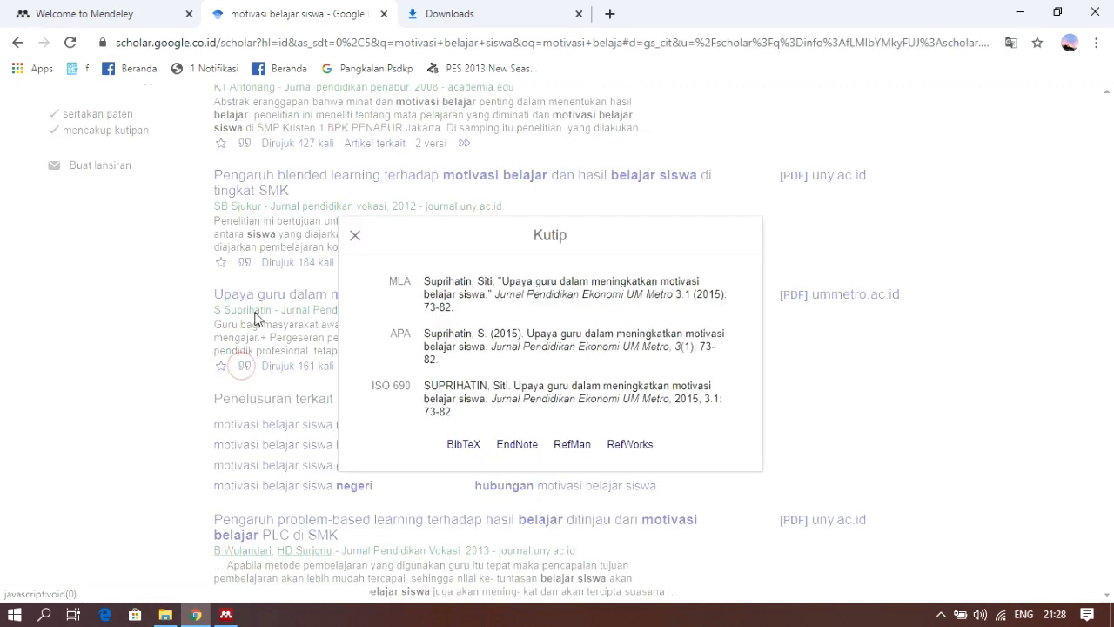
{"action": "left_click", "coordinate": [570, 444]}
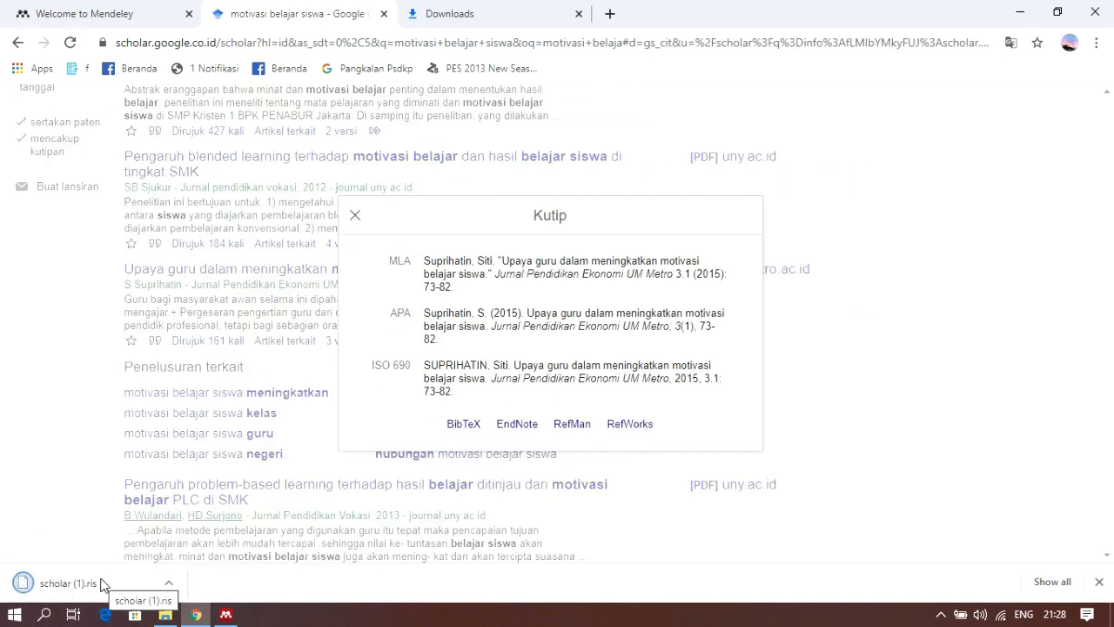
Switch to Mendeley Desktop, import scholar (1).ris from the Downloads folder, and show the details of the imported article
{"action": "left_click", "coordinate": [226, 614]}
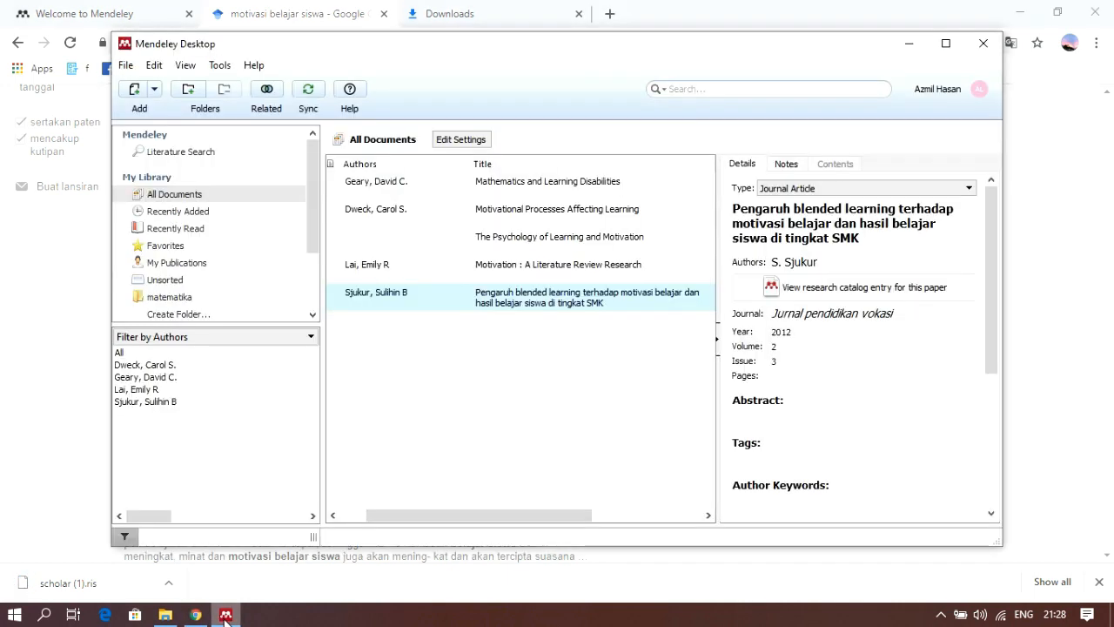
{"action": "left_click", "coordinate": [153, 89]}
{"action": "left_click", "coordinate": [155, 106]}
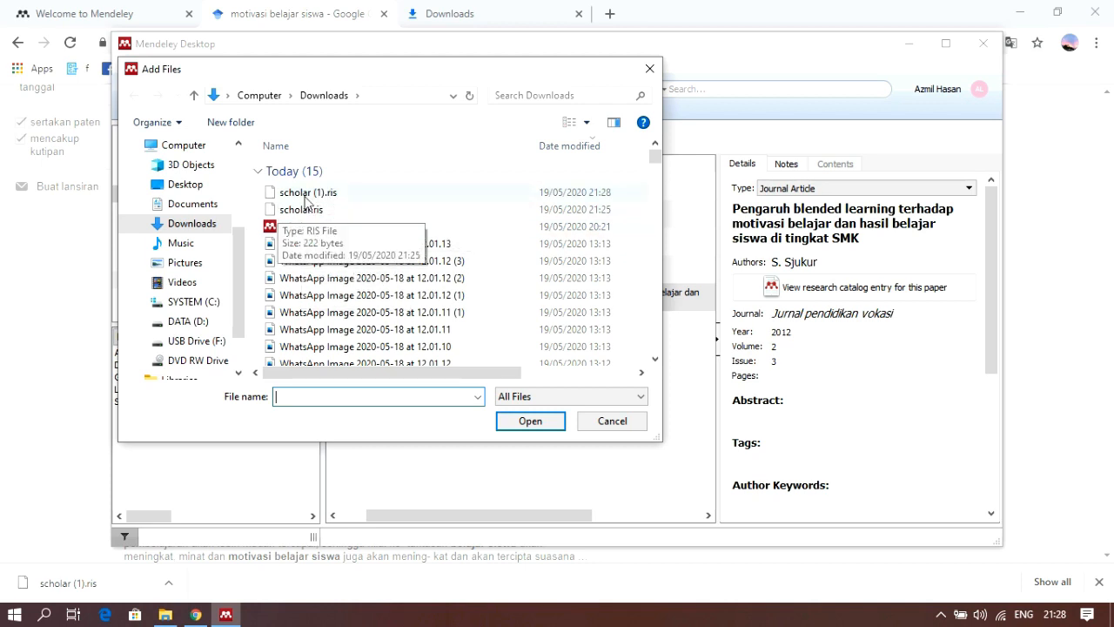
{"action": "left_click", "coordinate": [331, 197]}
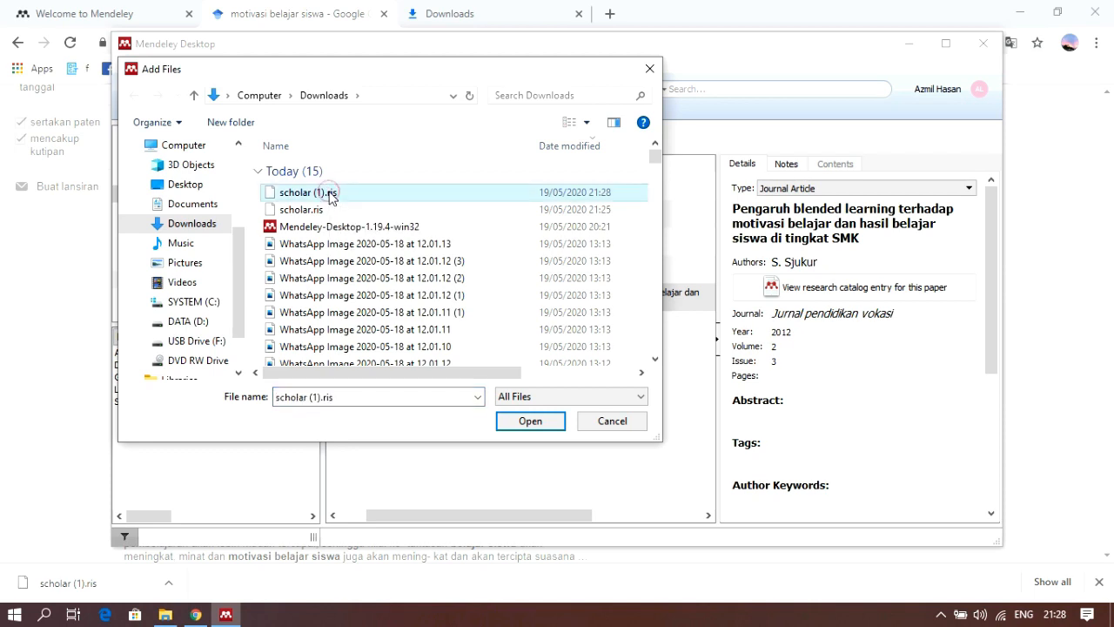
{"action": "left_click", "coordinate": [548, 425]}
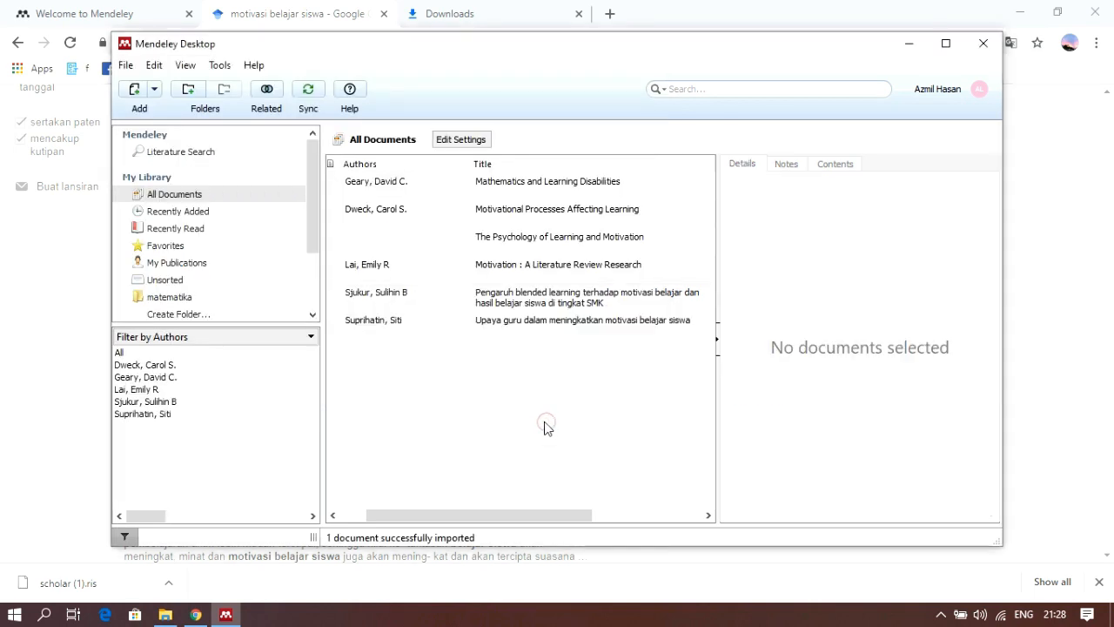
{"action": "left_click", "coordinate": [494, 327]}
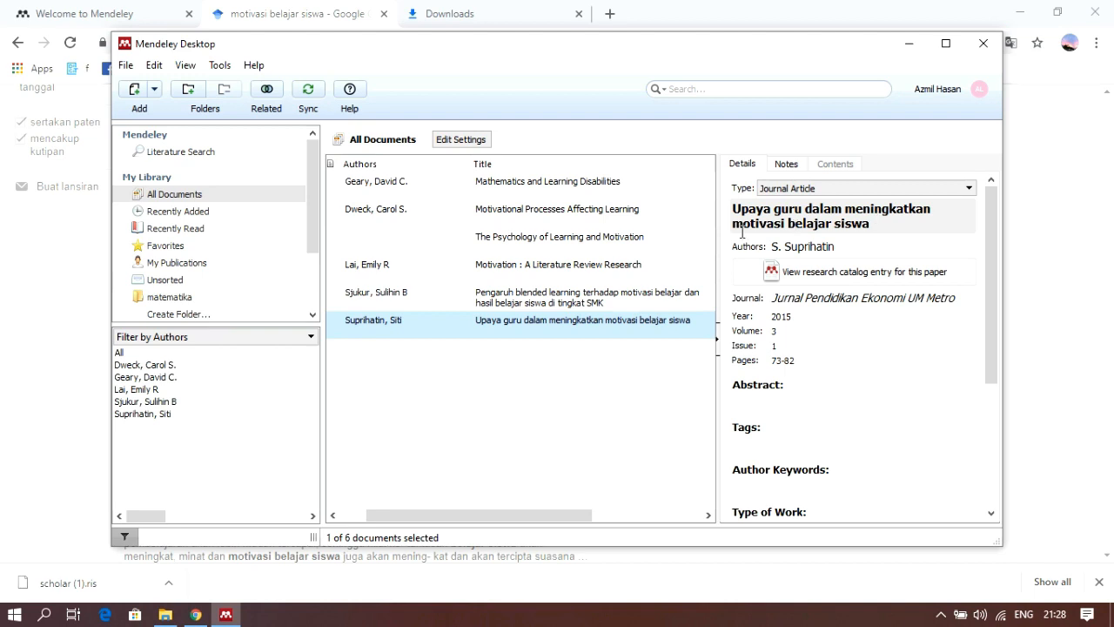
{"action": "left_click", "coordinate": [580, 393]}
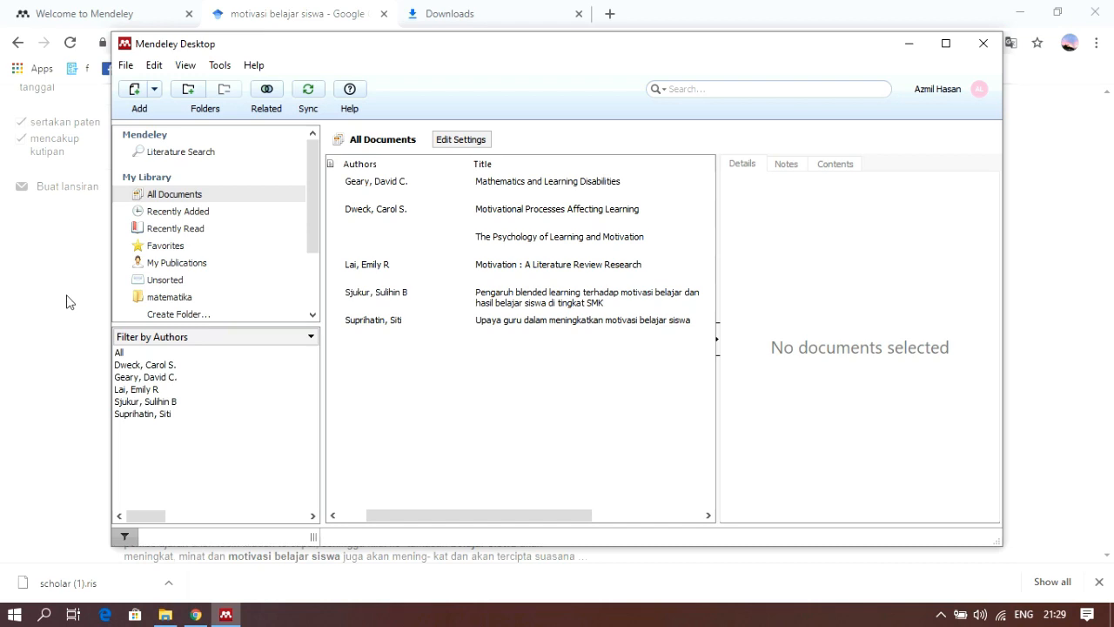
Return to Google Scholar in Chrome and search it for "metode penelitian kuantitatif"
{"action": "left_click", "coordinate": [28, 333]}
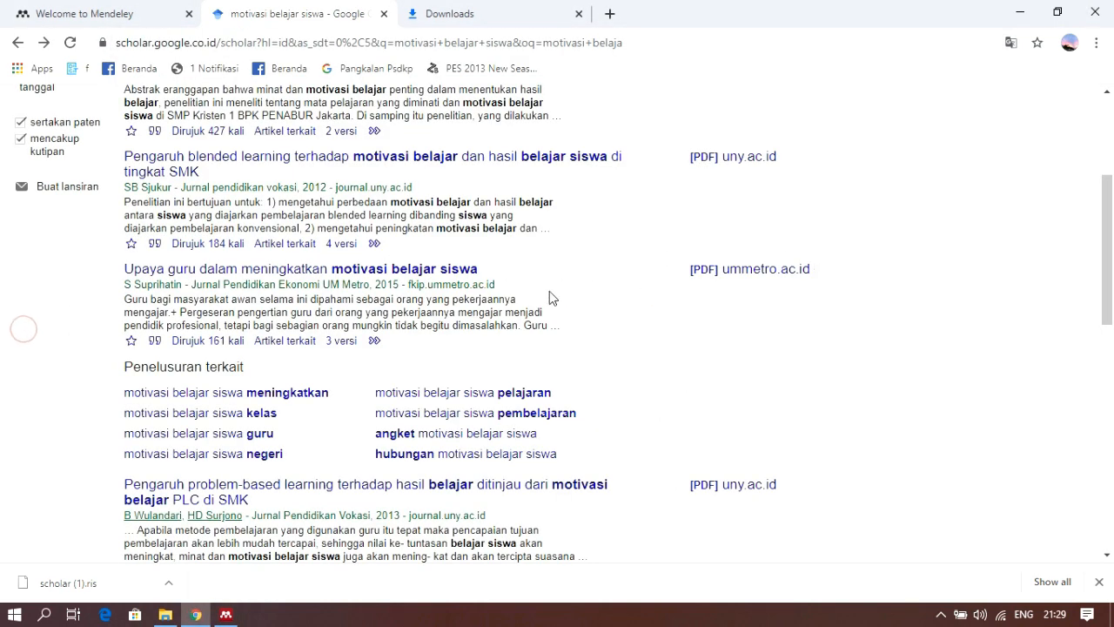
{"action": "scroll", "coordinate": [632, 300], "scroll_direction": "up", "scroll_amount": 3}
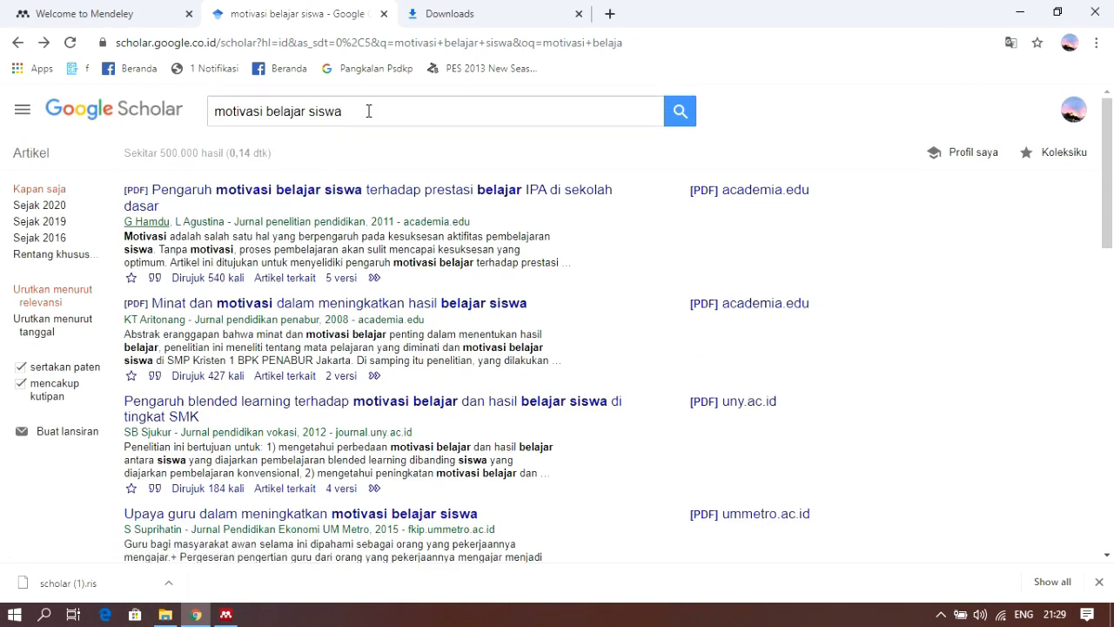
{"action": "left_click_drag", "start_coordinate": [368, 111], "coordinate": [206, 99]}
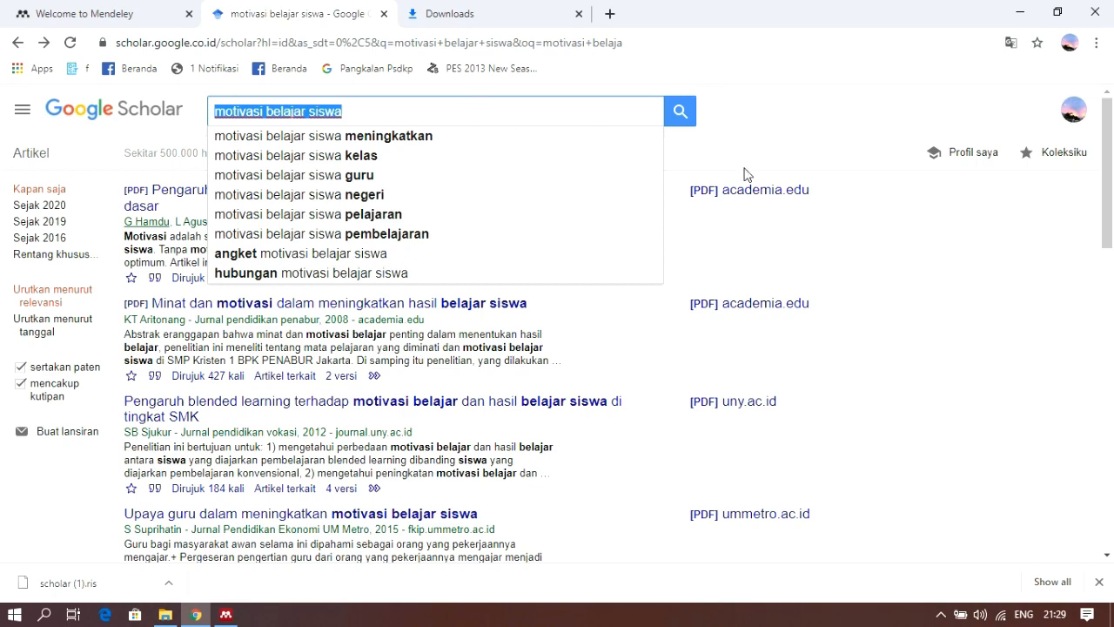
{"action": "key", "text": "BackSpace"}
{"action": "left_click", "coordinate": [730, 121]}
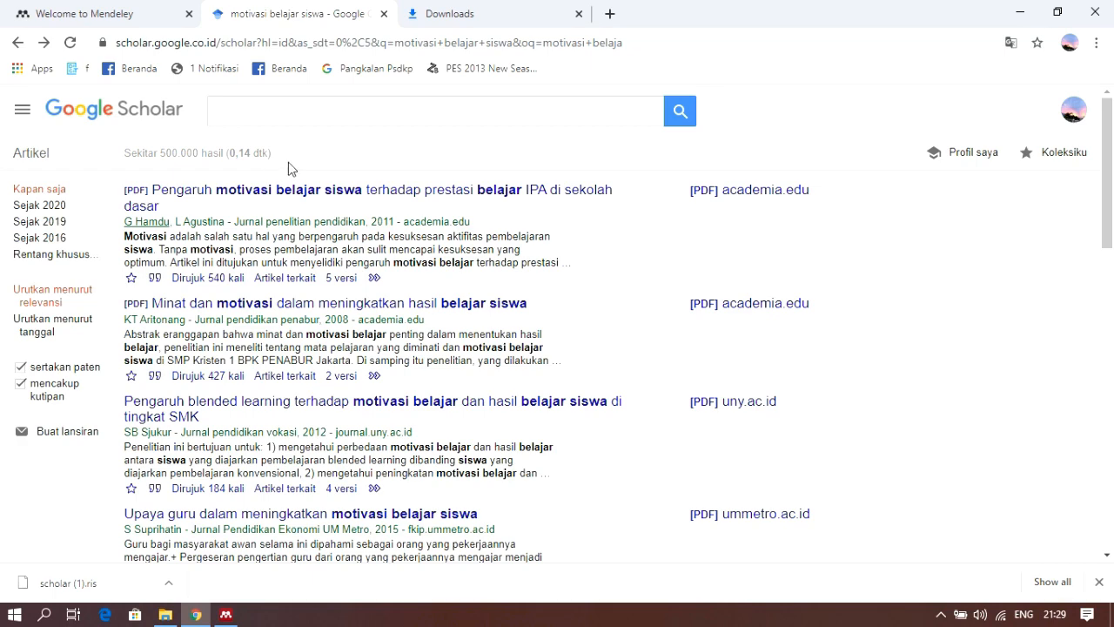
{"action": "left_click", "coordinate": [255, 107]}
{"action": "type", "text": "m"}
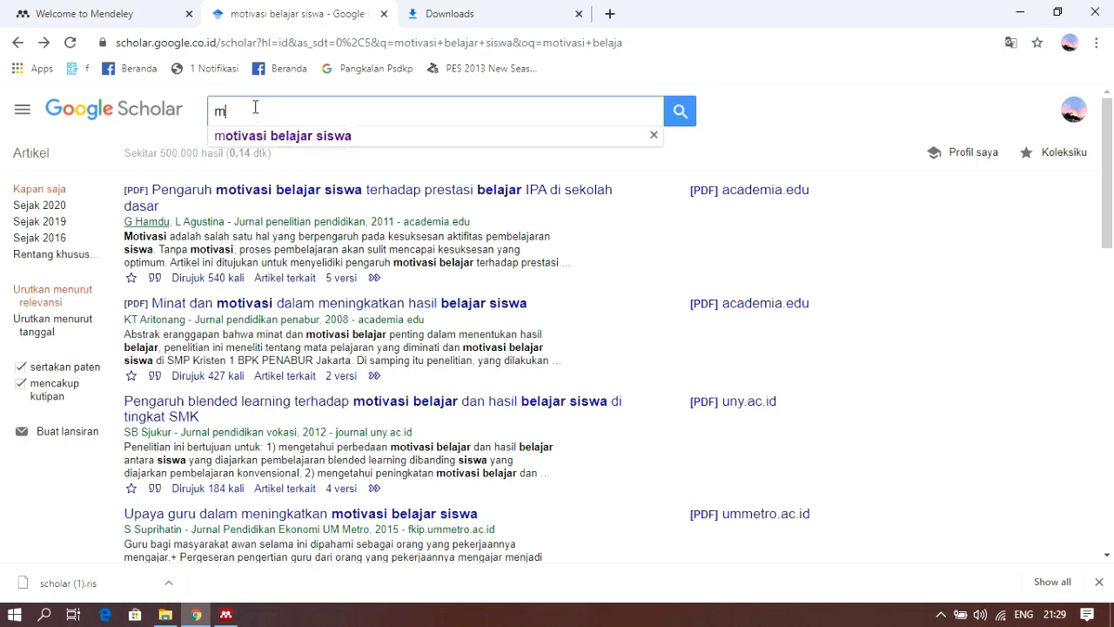
{"action": "type", "text": "etode"}
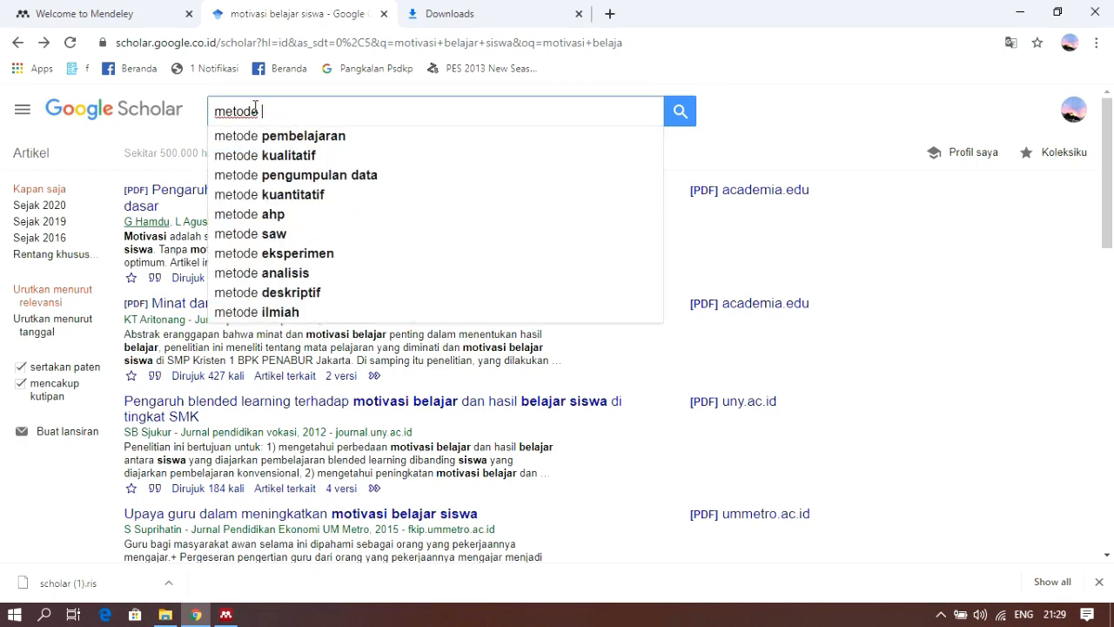
{"action": "type", "text": " penelitian kuantitatif"}
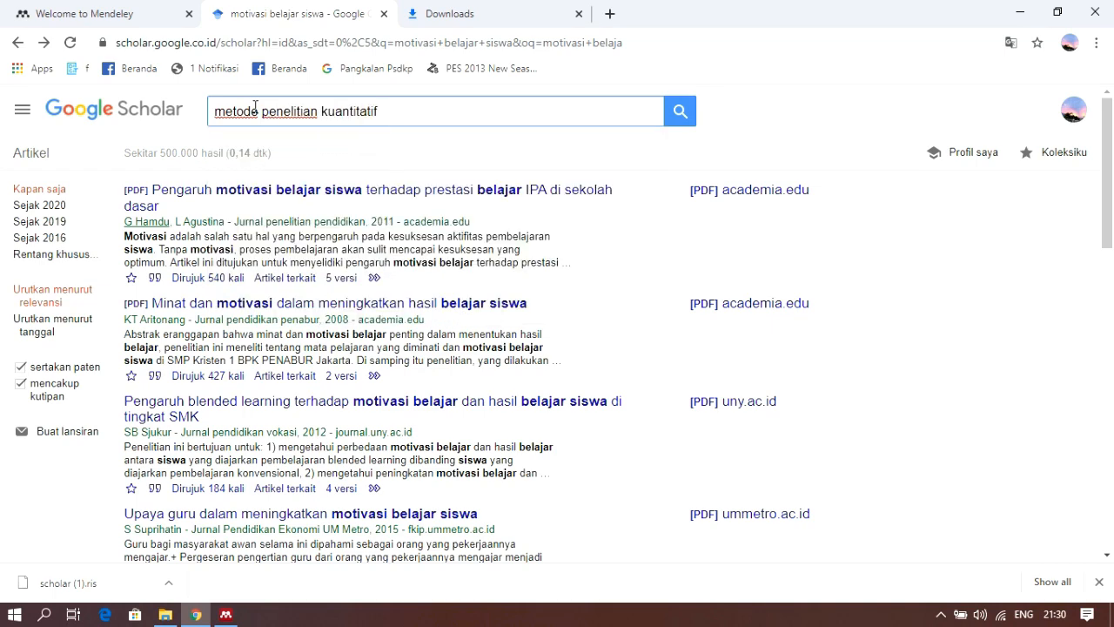
{"action": "left_click", "coordinate": [678, 120]}
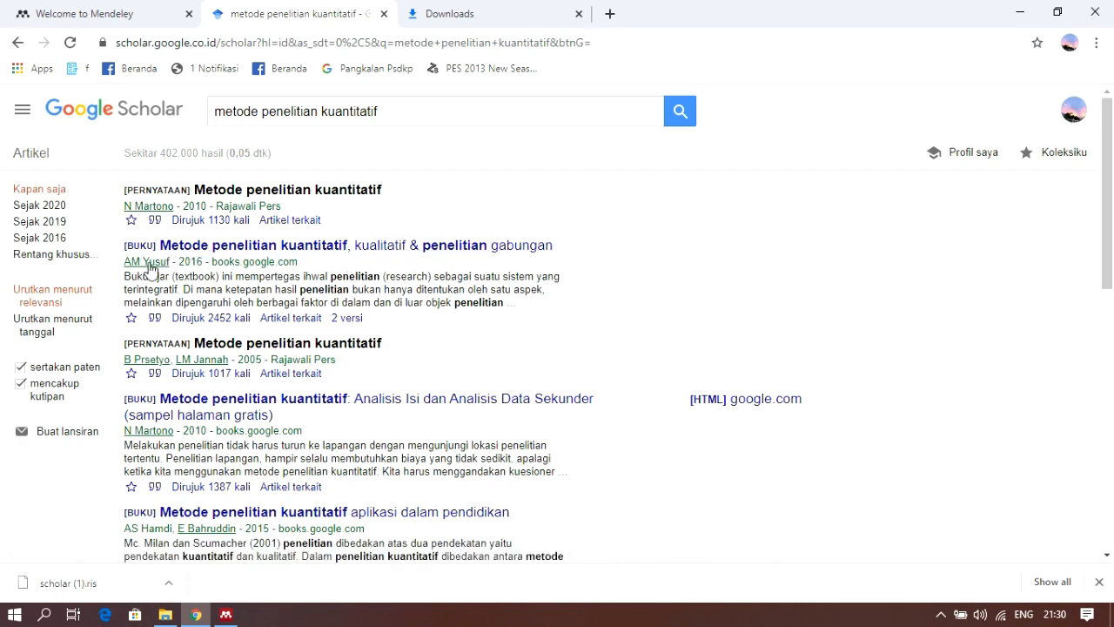
Download the RefMan citation of the book "Metode penelitian kuantitatif, kualitatif & penelitian gabungan" from the Scholar results
{"action": "scroll", "coordinate": [539, 344], "scroll_direction": "down", "scroll_amount": 1}
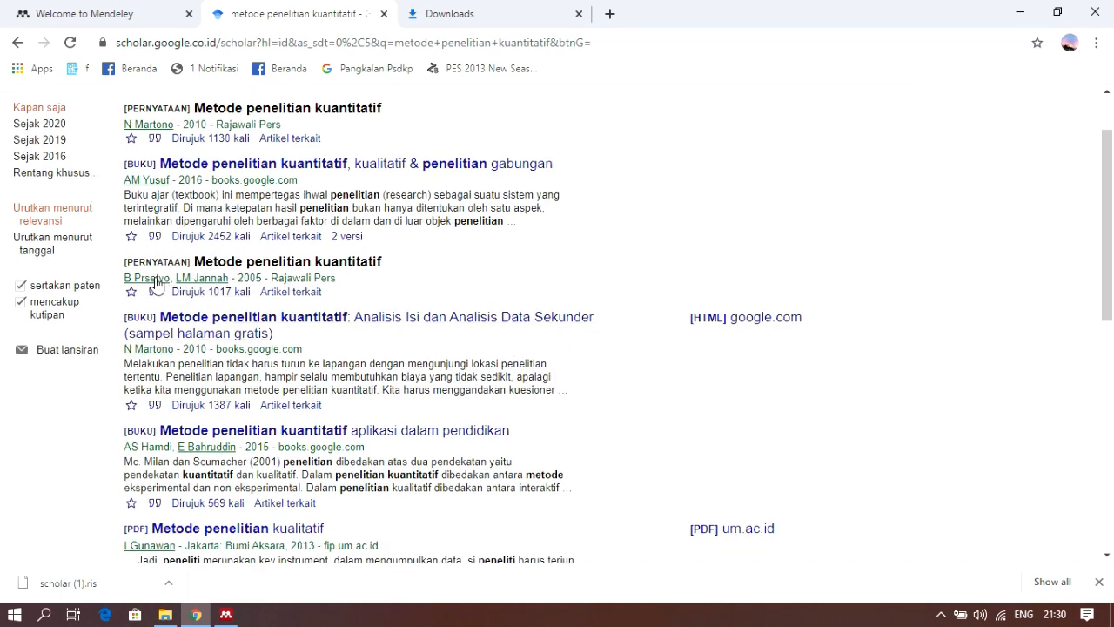
{"action": "scroll", "coordinate": [239, 327], "scroll_direction": "down", "scroll_amount": 1}
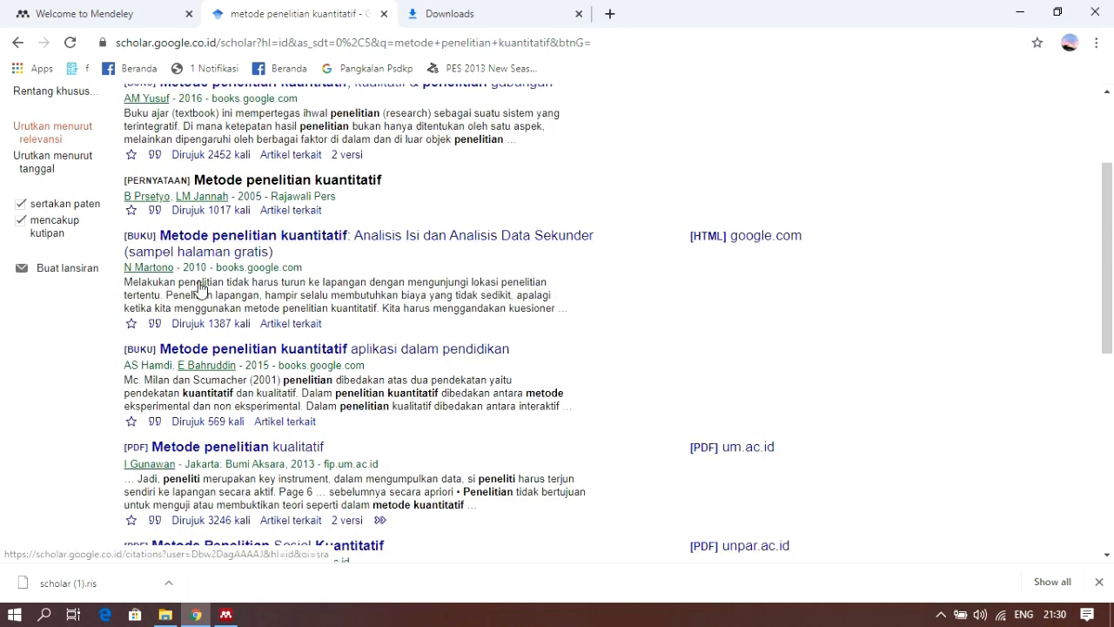
{"action": "scroll", "coordinate": [606, 383], "scroll_direction": "down", "scroll_amount": 1}
{"action": "scroll", "coordinate": [607, 383], "scroll_direction": "down", "scroll_amount": 2}
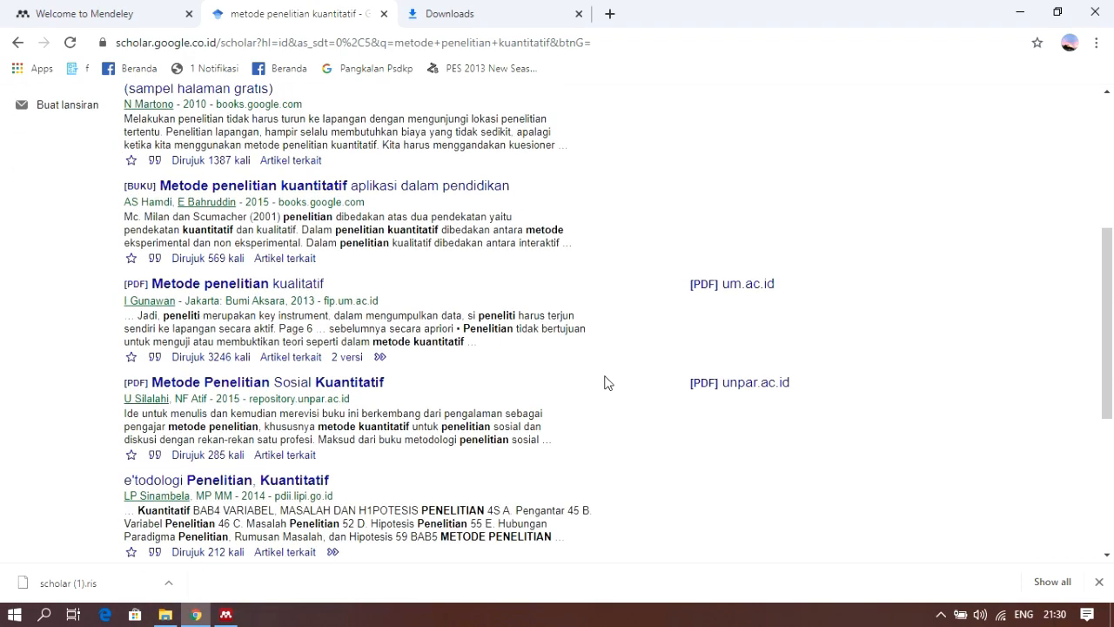
{"action": "scroll", "coordinate": [606, 383], "scroll_direction": "down", "scroll_amount": 1}
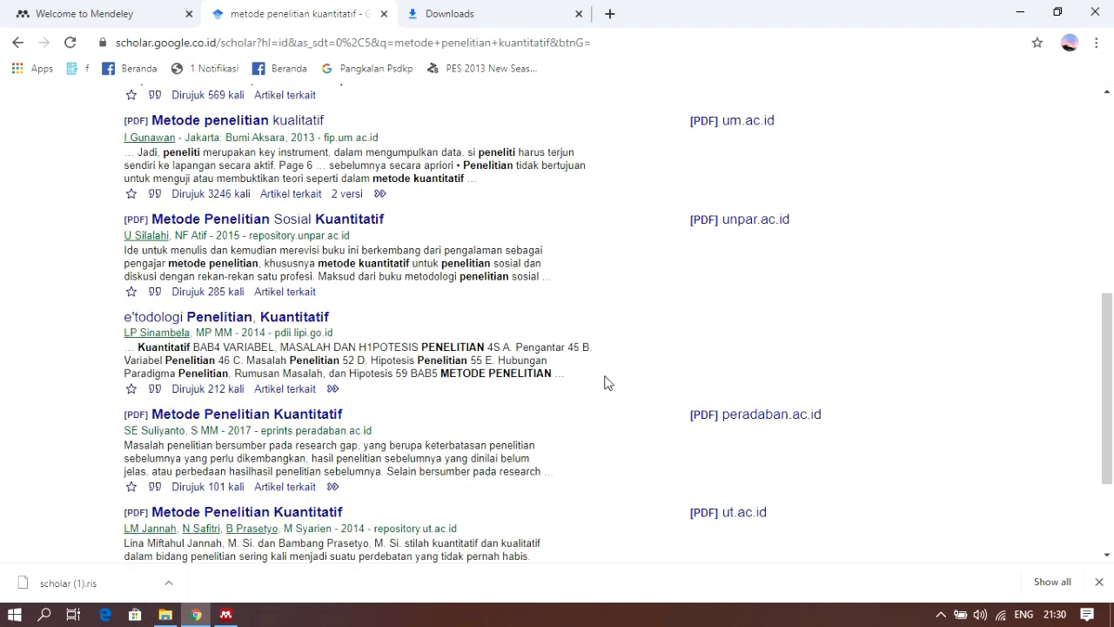
{"action": "scroll", "coordinate": [609, 395], "scroll_direction": "down", "scroll_amount": 2}
{"action": "scroll", "coordinate": [610, 394], "scroll_direction": "up", "scroll_amount": 8}
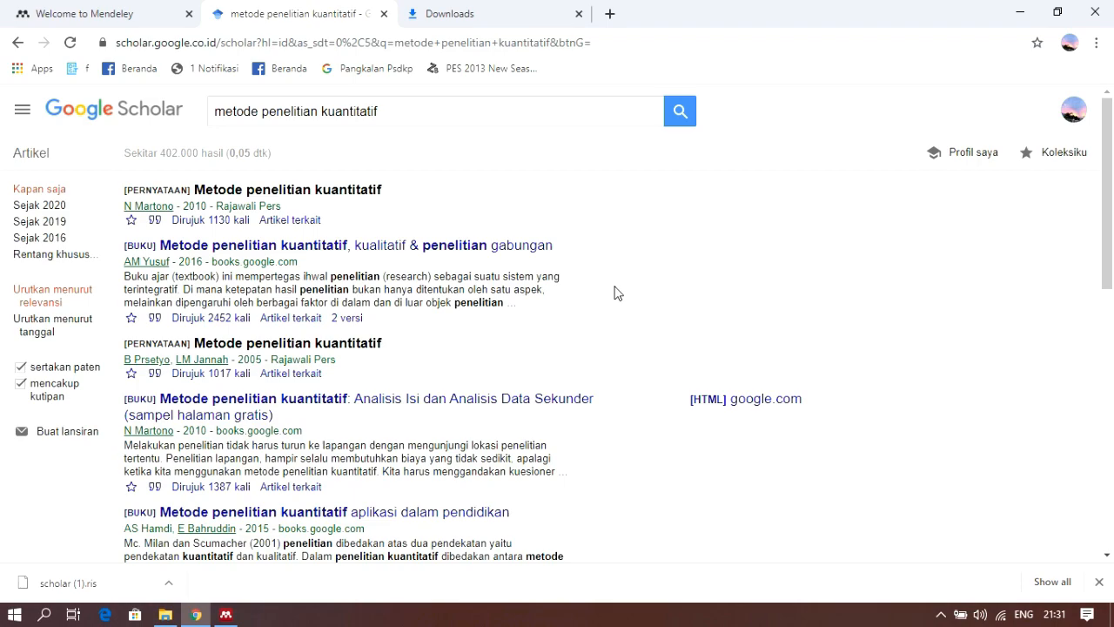
{"action": "left_click", "coordinate": [155, 318]}
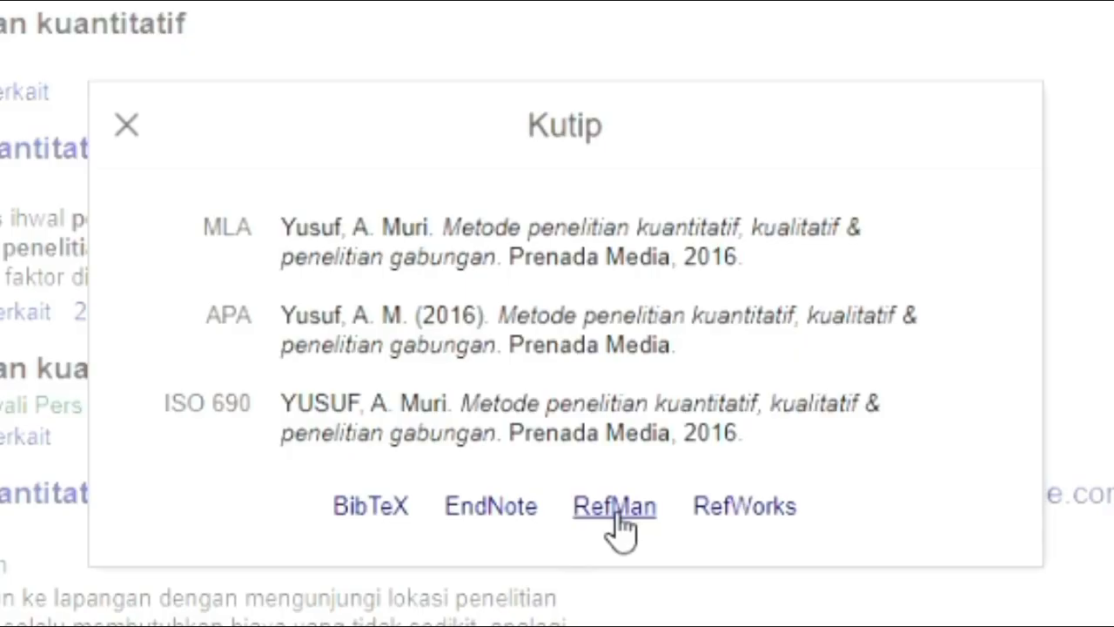
{"action": "left_click", "coordinate": [615, 509]}
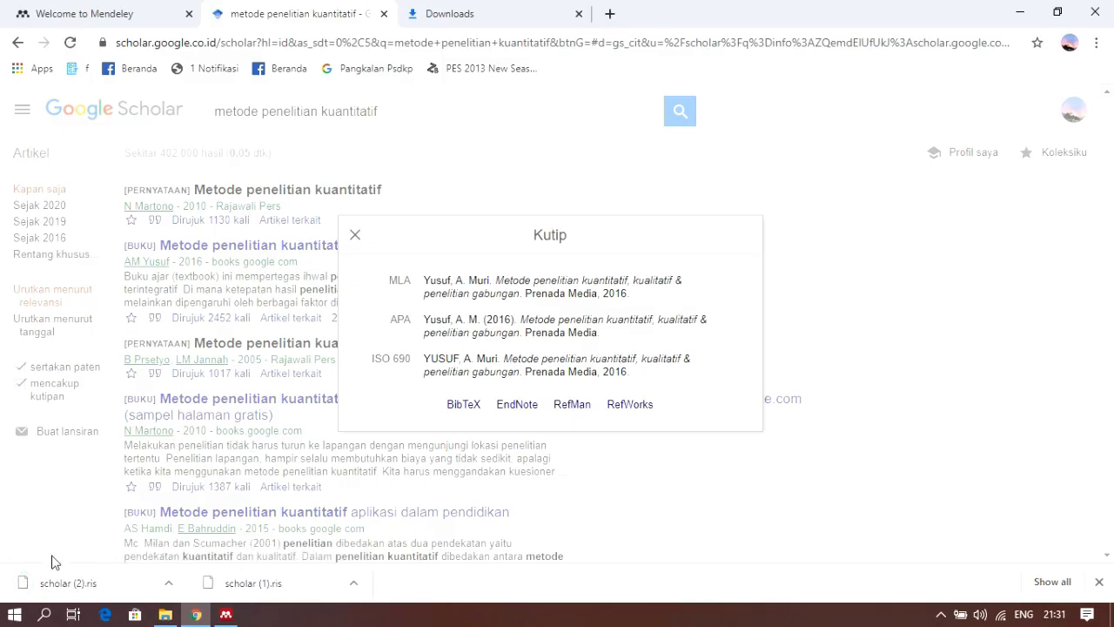
Switch to Mendeley Desktop, import scholar (2).ris from the Downloads folder, and show the details of the imported book
{"action": "left_click", "coordinate": [225, 613]}
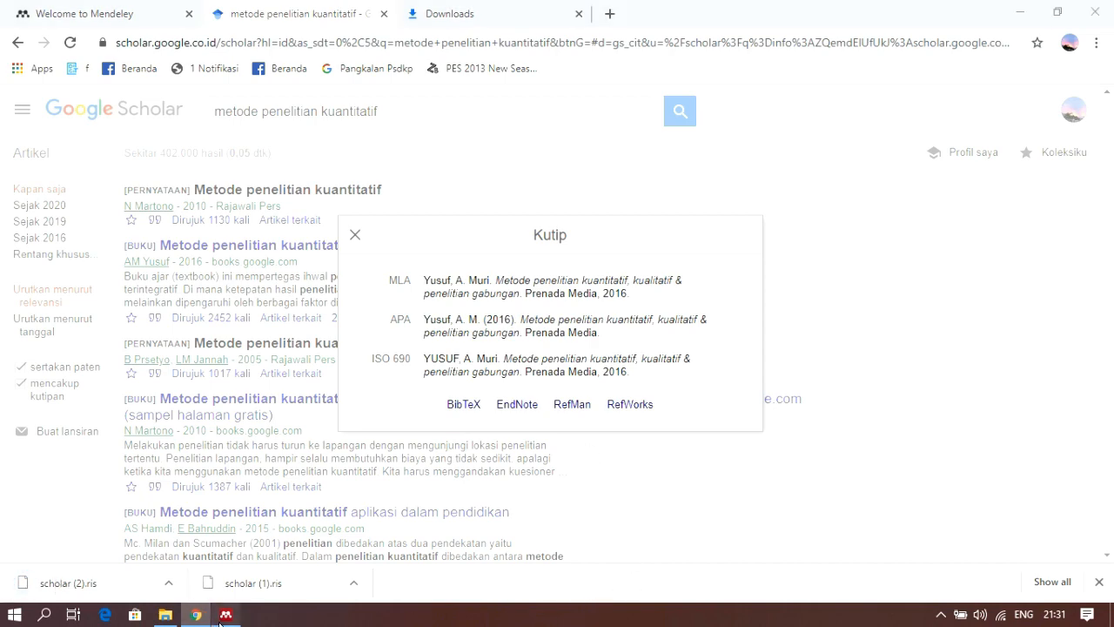
{"action": "left_click", "coordinate": [154, 89]}
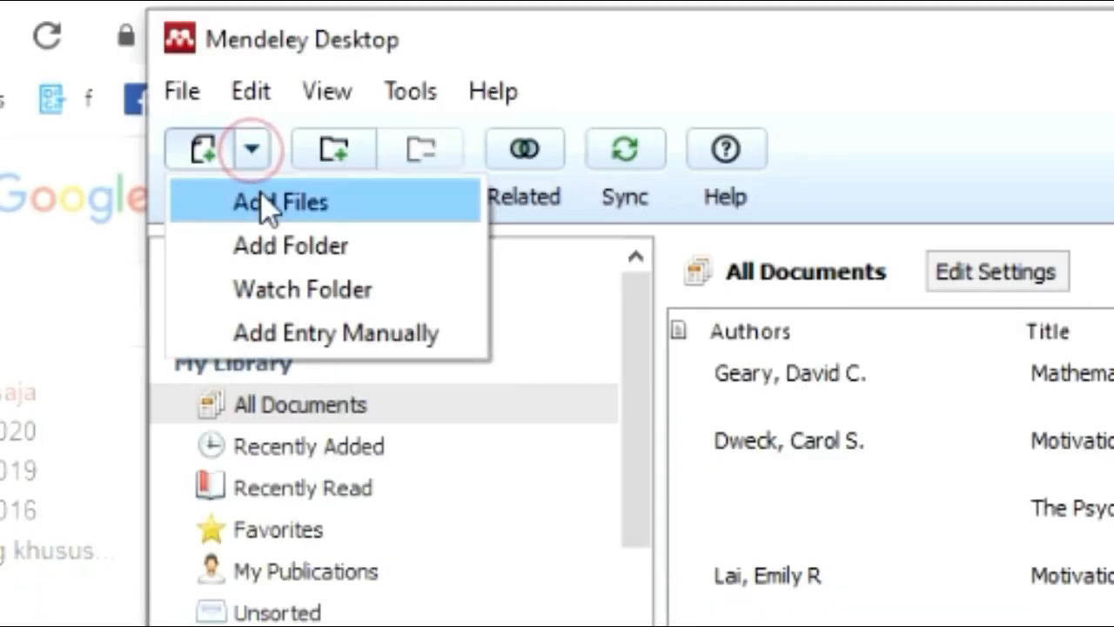
{"action": "left_click", "coordinate": [261, 199]}
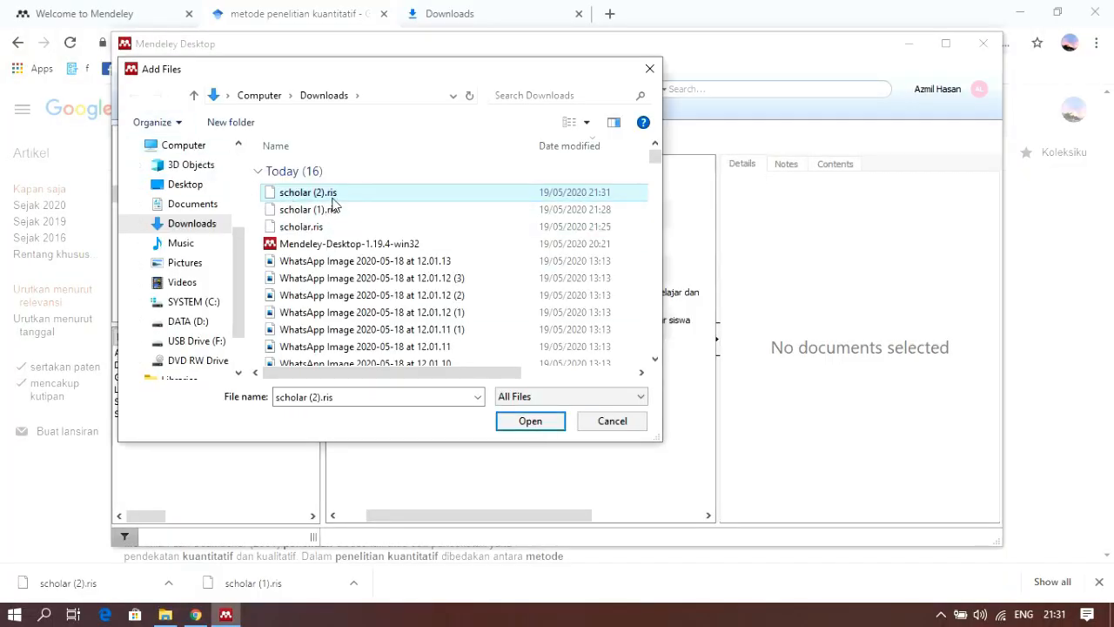
{"action": "left_click", "coordinate": [527, 427]}
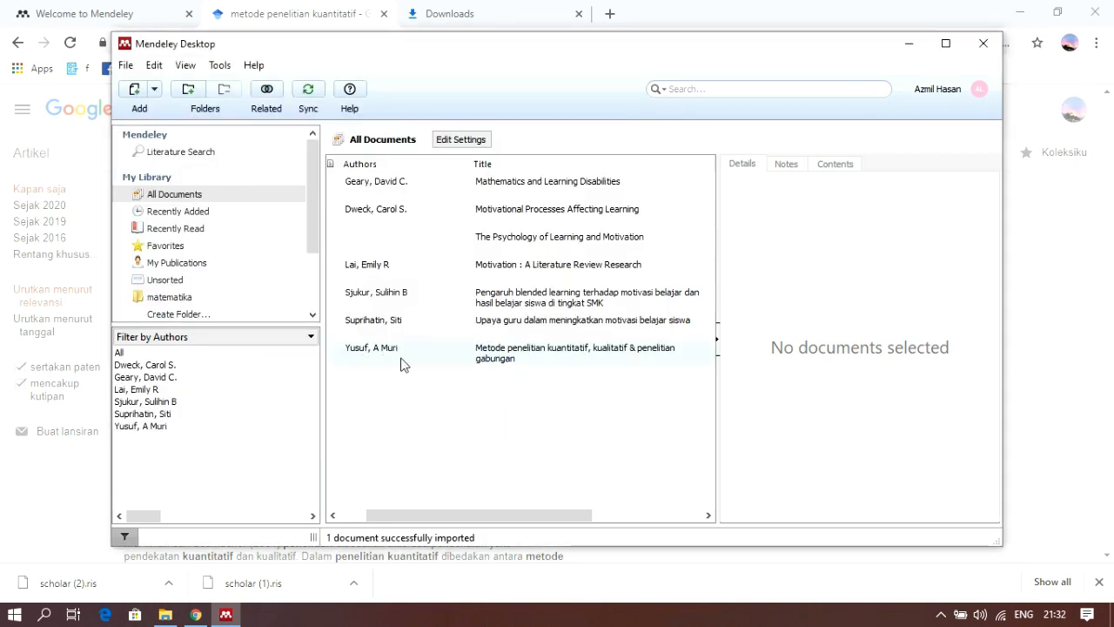
{"action": "left_click", "coordinate": [498, 356]}
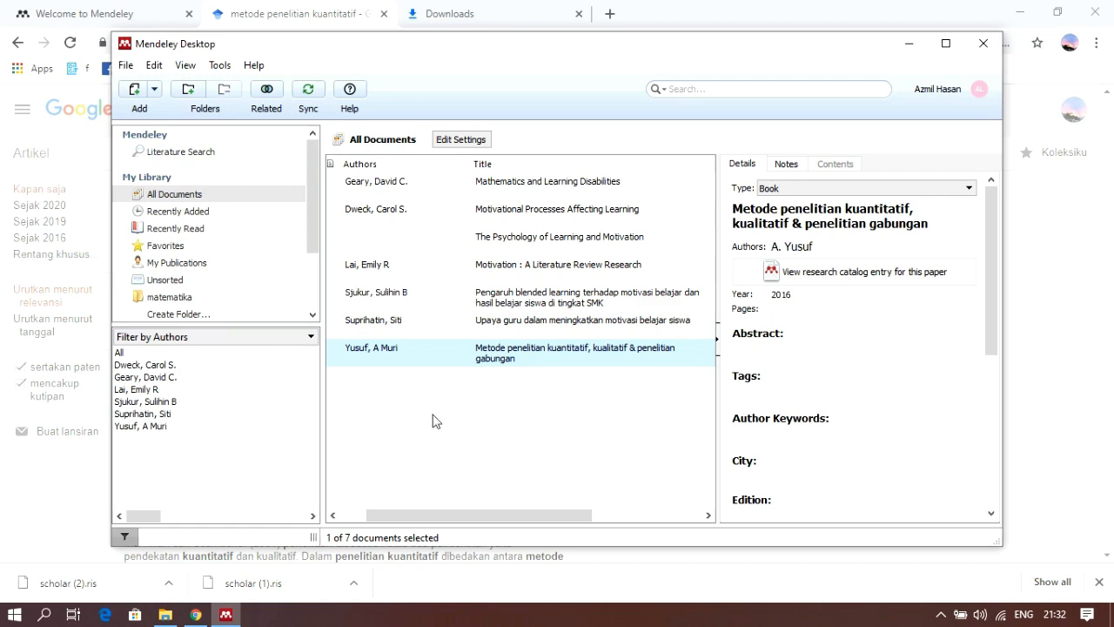
Return to Google Scholar in Chrome and look over the first page of results for "metode penelitian kuantitatif"
{"action": "left_click", "coordinate": [4, 300]}
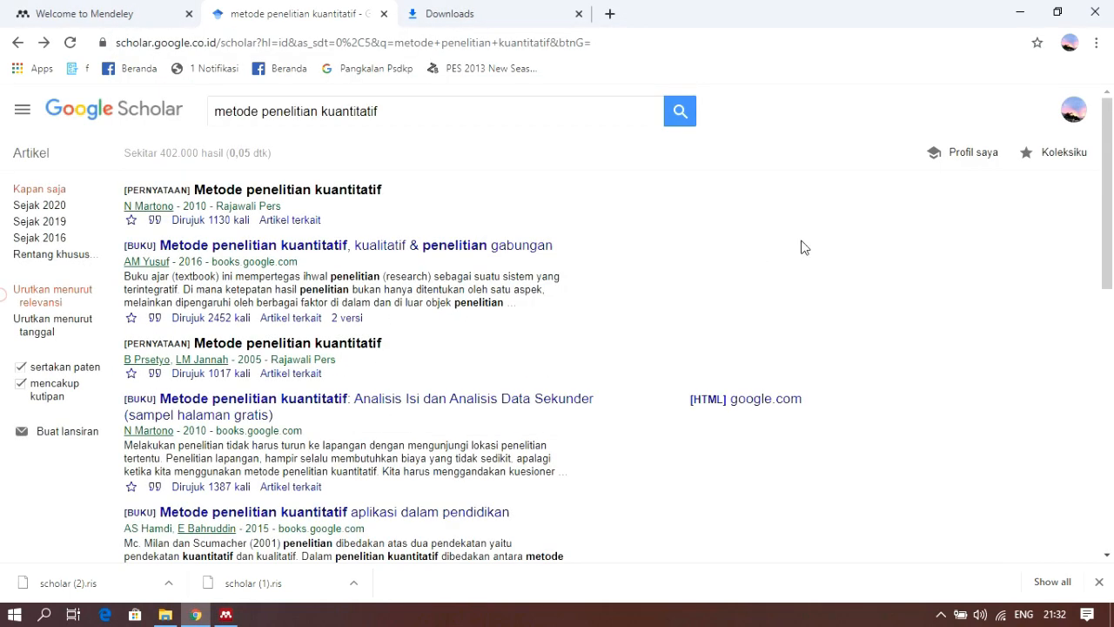
{"action": "scroll", "coordinate": [771, 311], "scroll_direction": "down", "scroll_amount": 10}
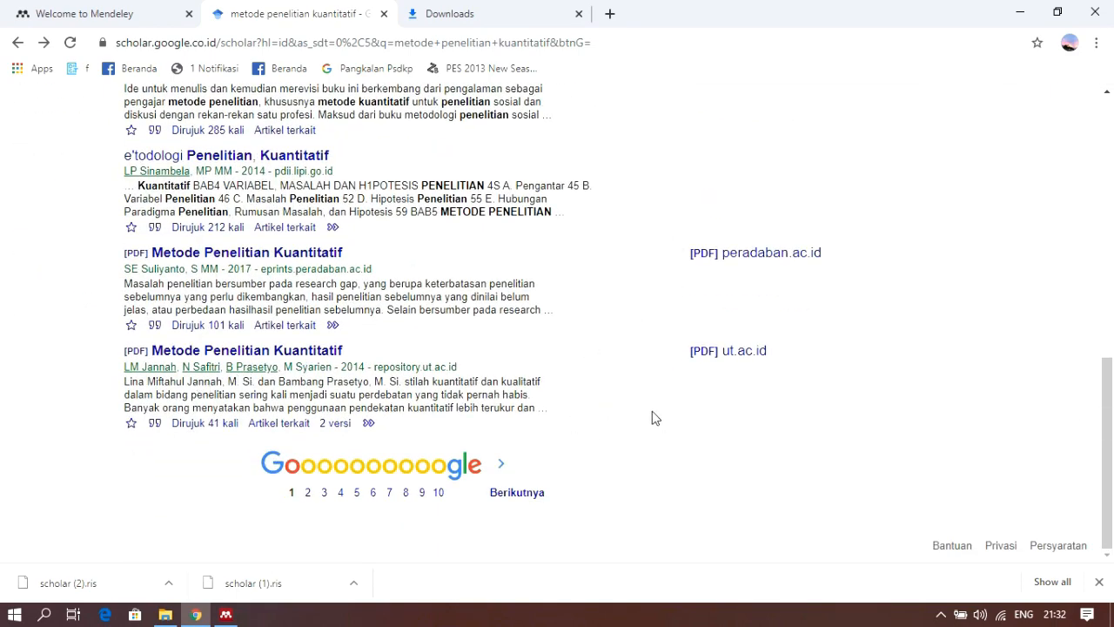
{"action": "scroll", "coordinate": [630, 406], "scroll_direction": "up", "scroll_amount": 10}
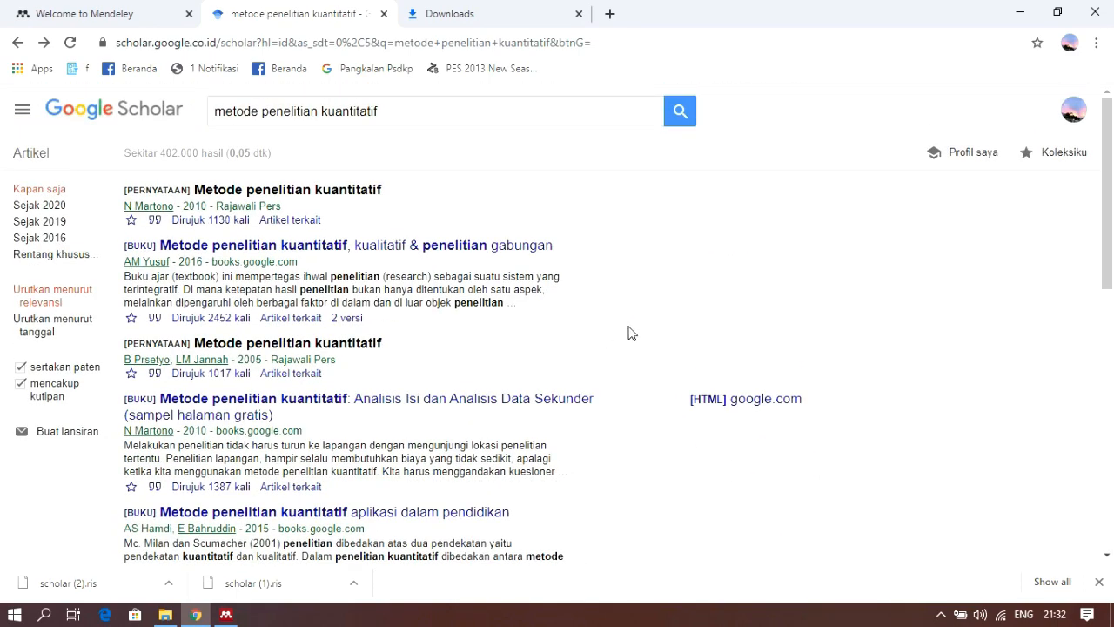
Switch to Mendeley Desktop and start a manual document entry with the title "Metode Penelitian Kuantitatif"
{"action": "left_click", "coordinate": [226, 614]}
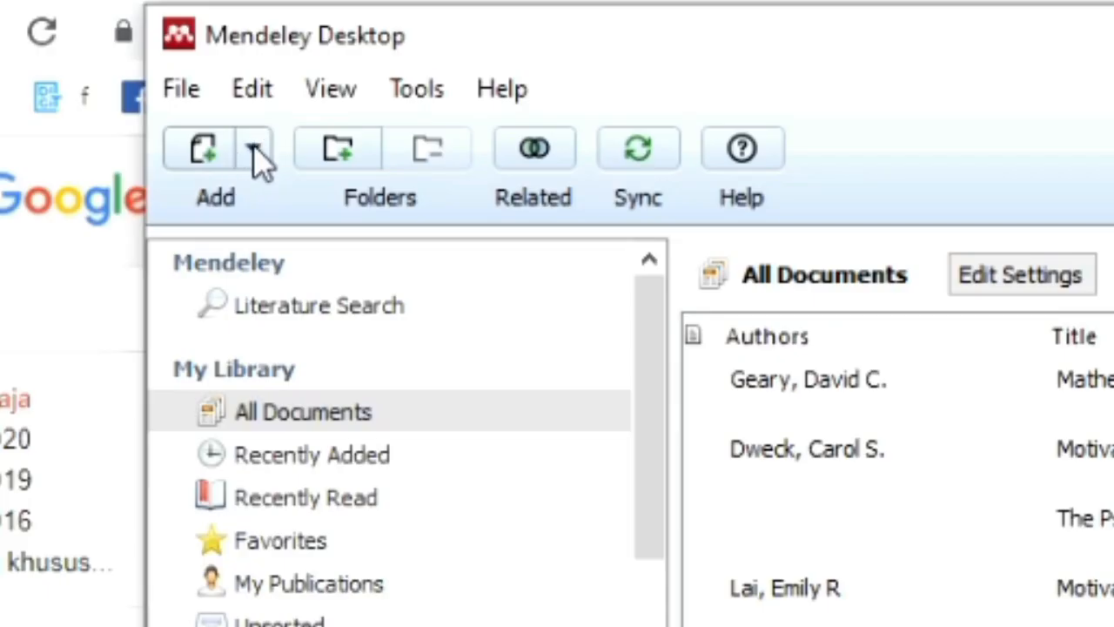
{"action": "left_click", "coordinate": [253, 150]}
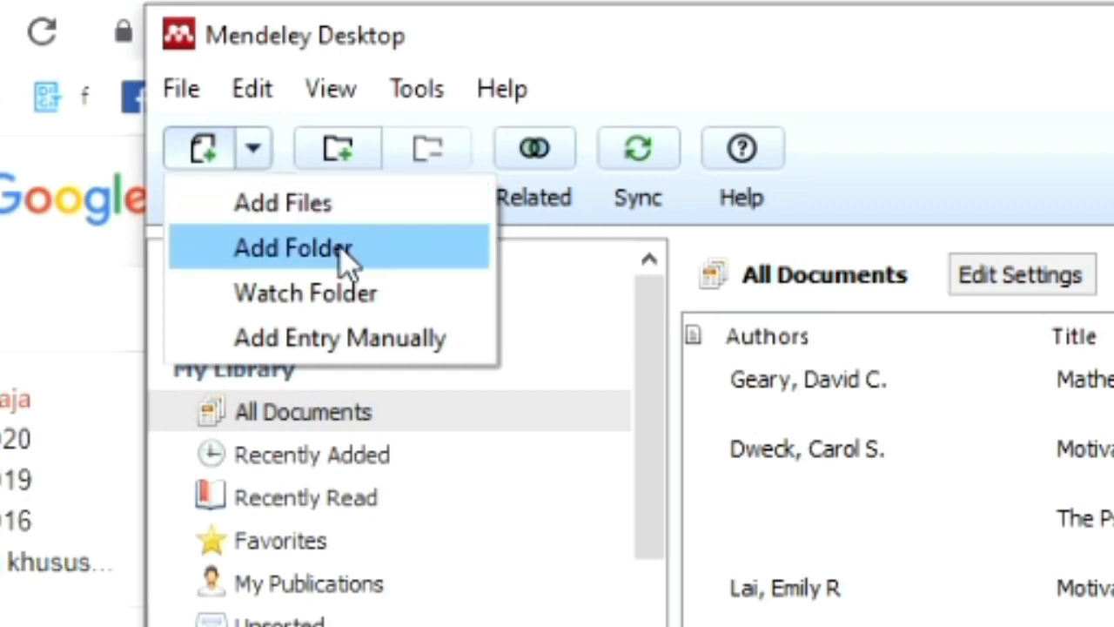
{"action": "left_click", "coordinate": [335, 339]}
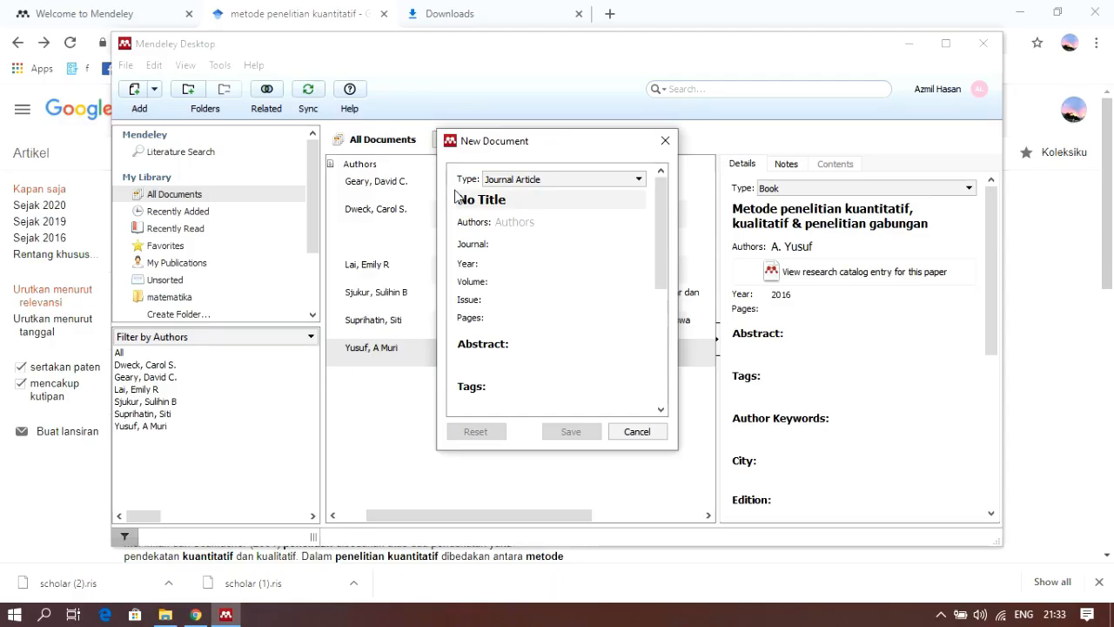
{"action": "left_click", "coordinate": [522, 202]}
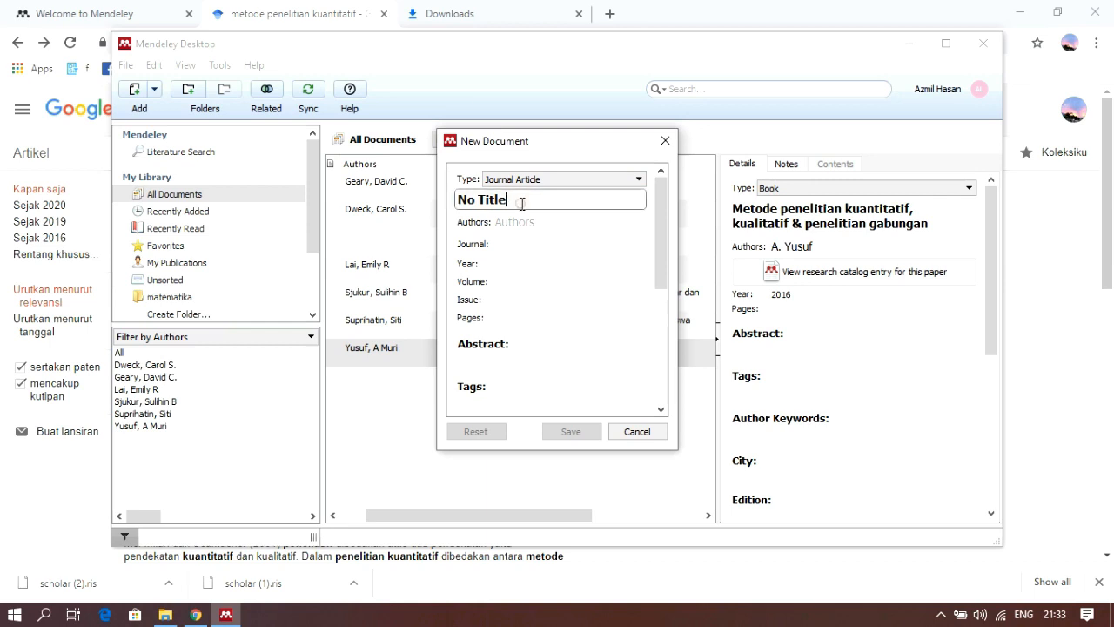
{"action": "left_click_drag", "start_coordinate": [529, 199], "coordinate": [451, 201]}
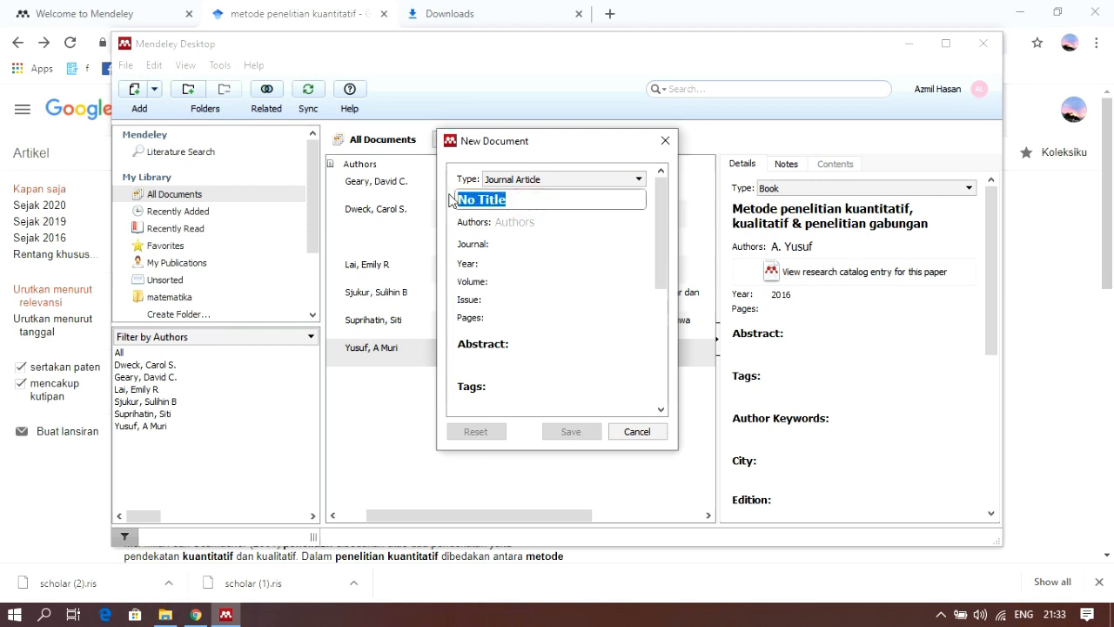
{"action": "type", "text": "Metode Penelitian Kuantitatif"}
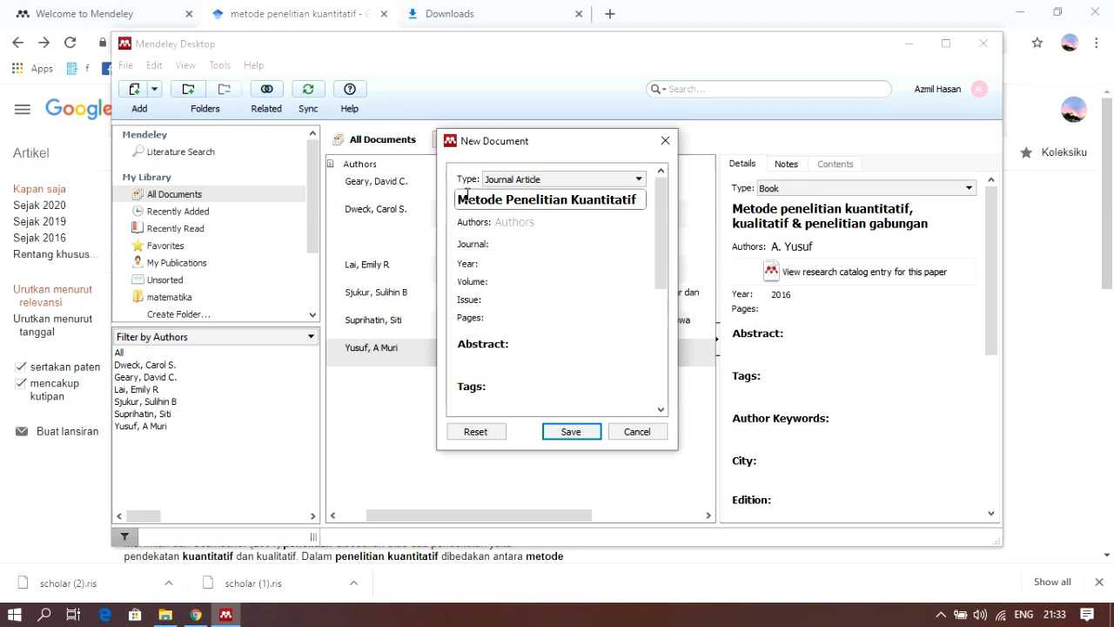
Enter the author's name for the new document and change its type from Journal Article to Book
{"action": "left_click", "coordinate": [518, 224]}
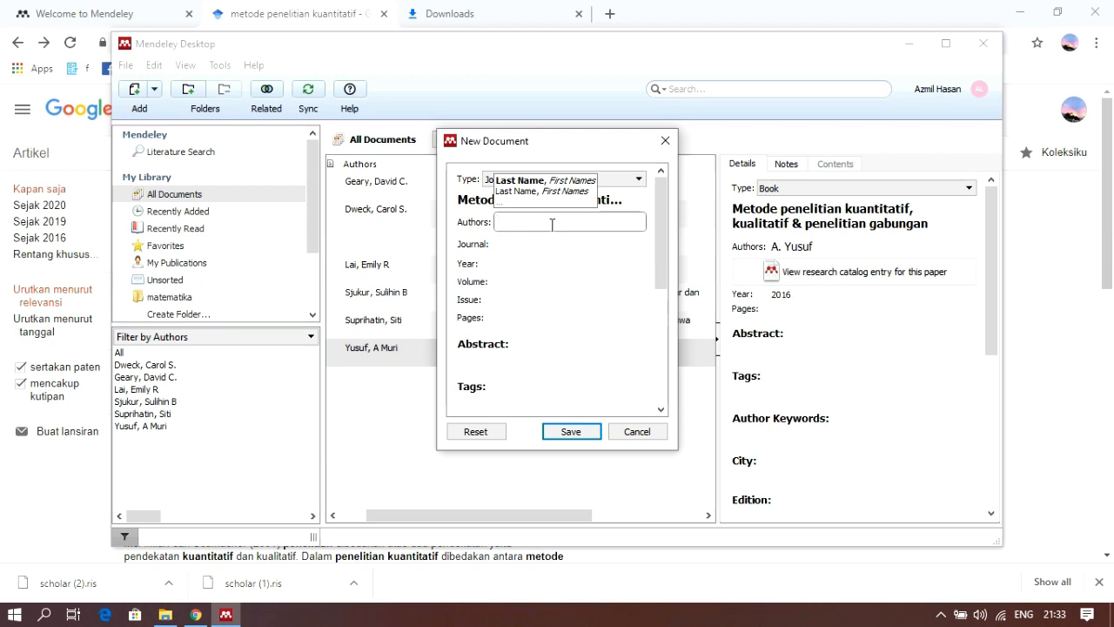
{"action": "type", "text": "Sugiyono"}
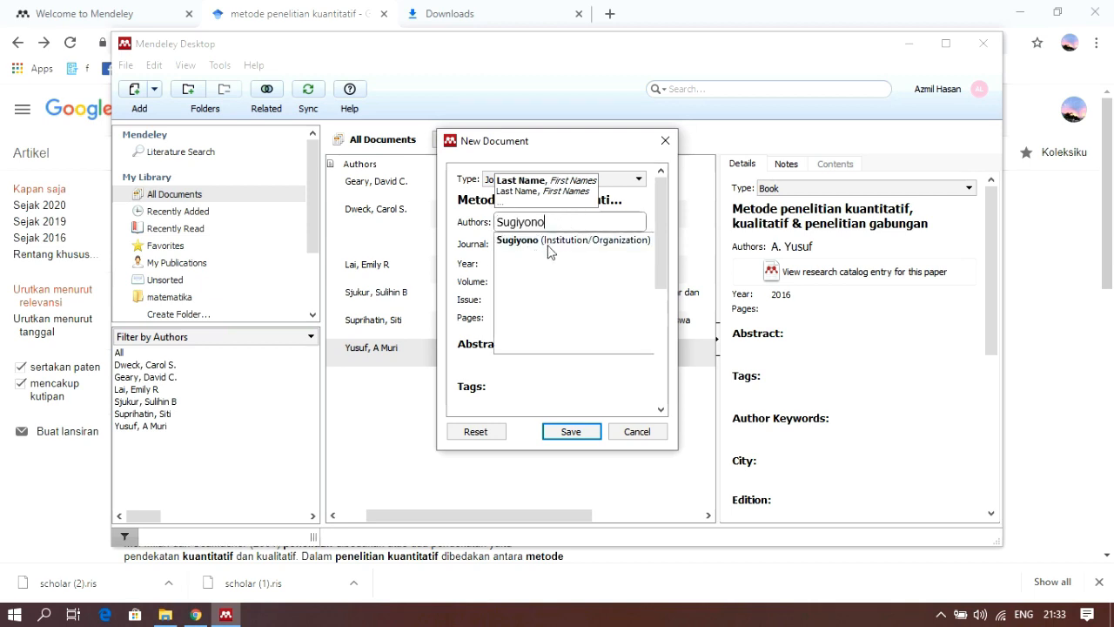
{"action": "left_click", "coordinate": [527, 242]}
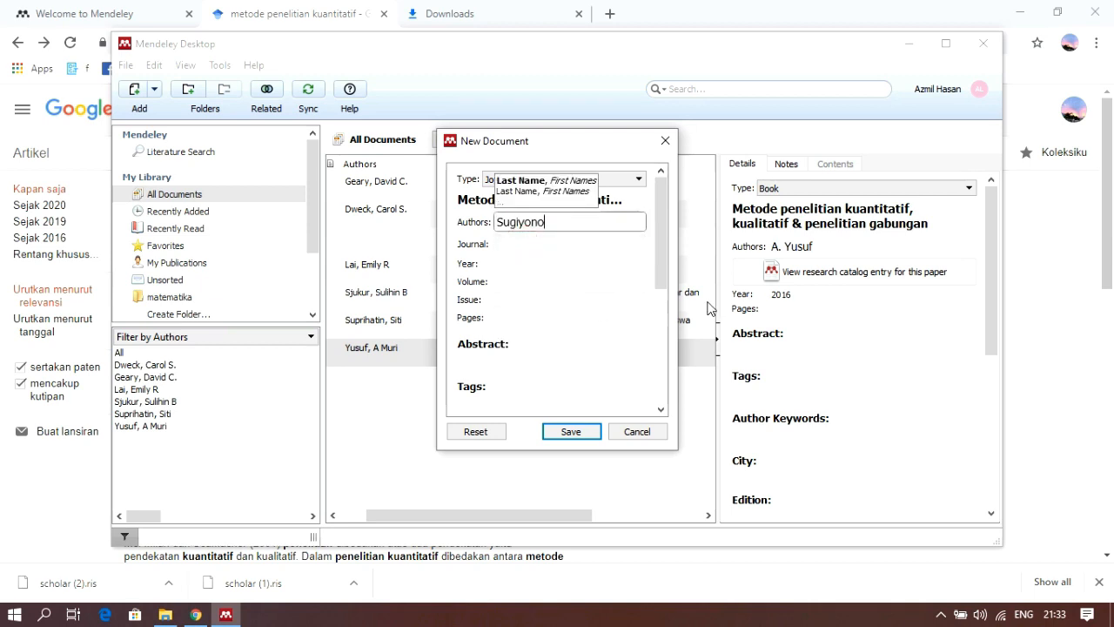
{"action": "left_click", "coordinate": [514, 246]}
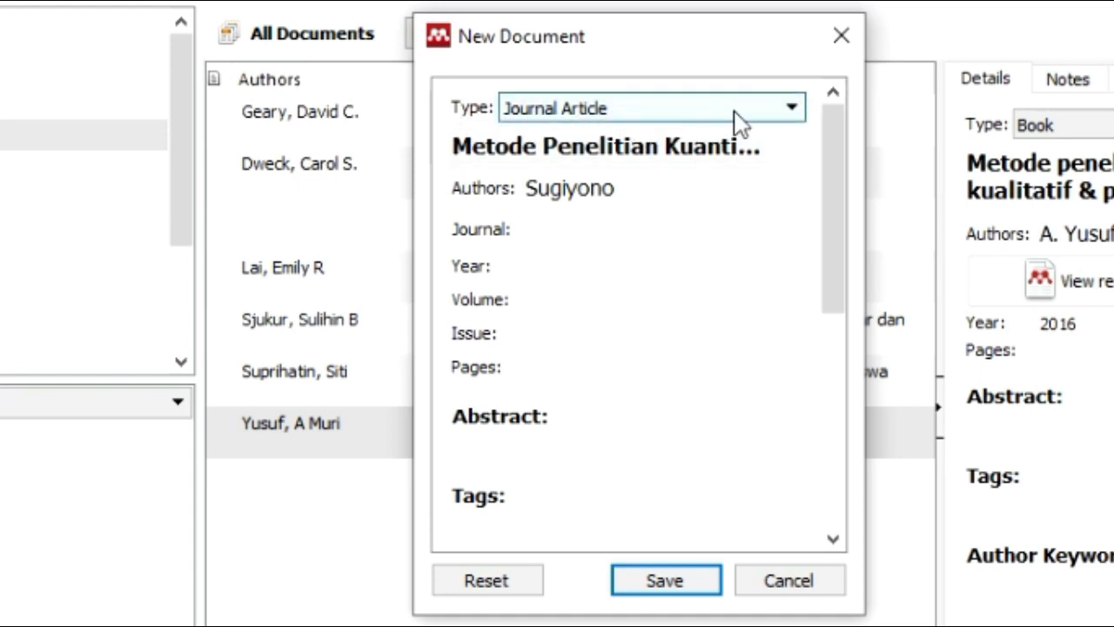
{"action": "left_click", "coordinate": [794, 110]}
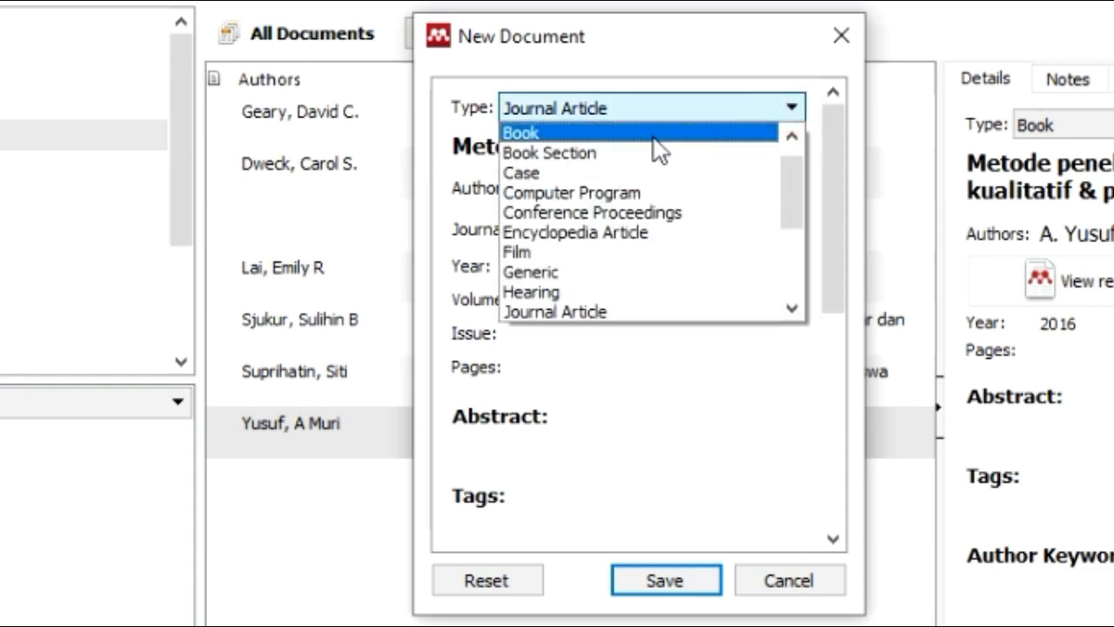
{"action": "left_click", "coordinate": [566, 142]}
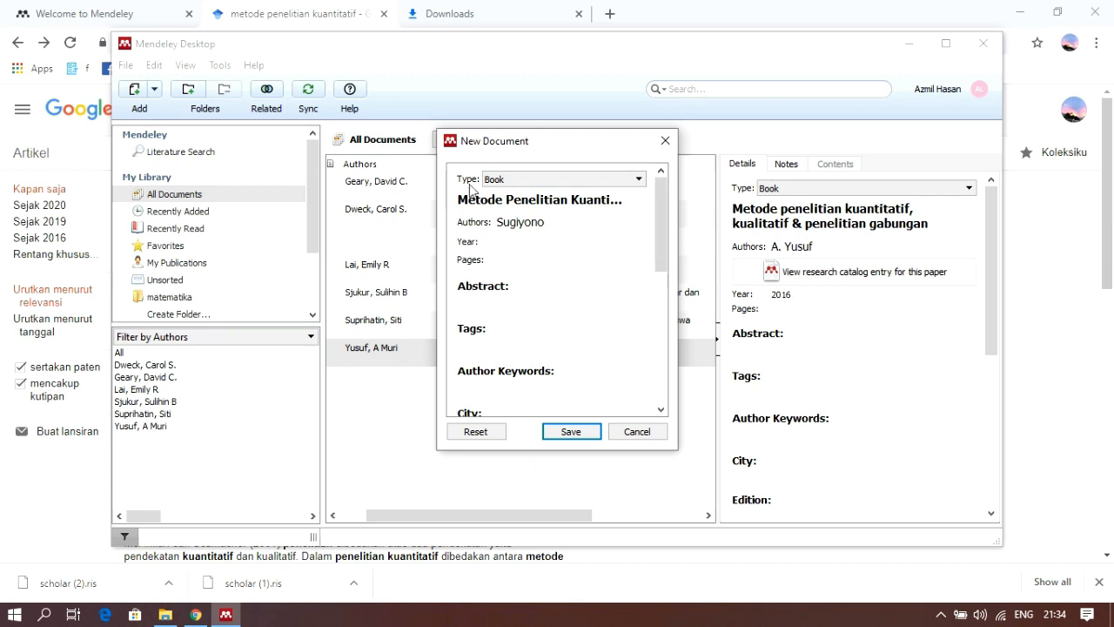
Set the publication year of the new book entry to 2018
{"action": "left_click", "coordinate": [479, 202]}
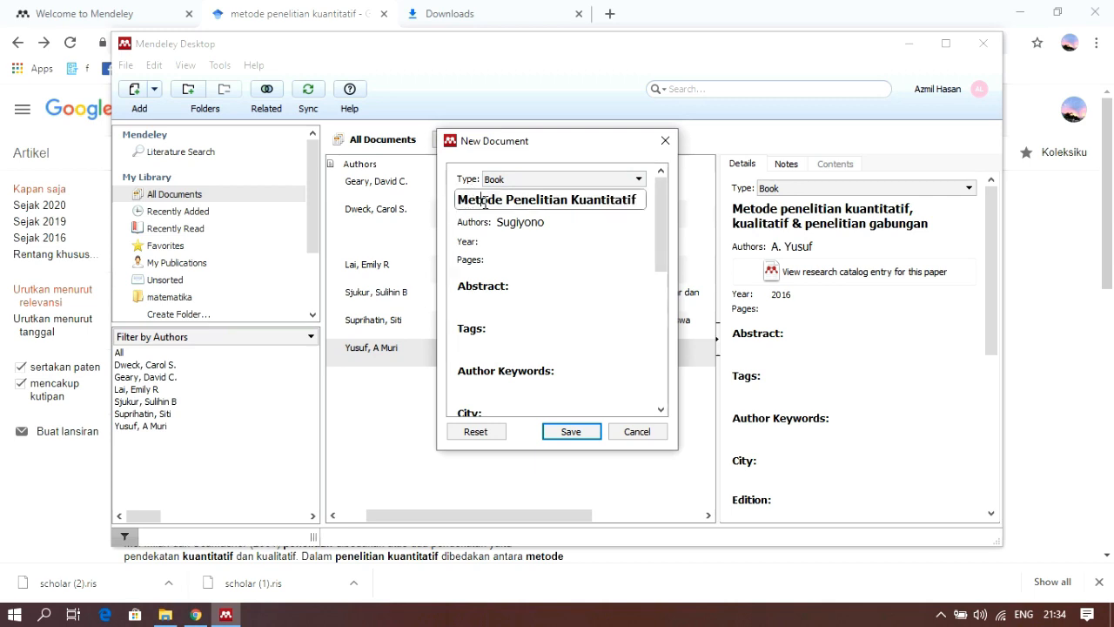
{"action": "left_click", "coordinate": [549, 224]}
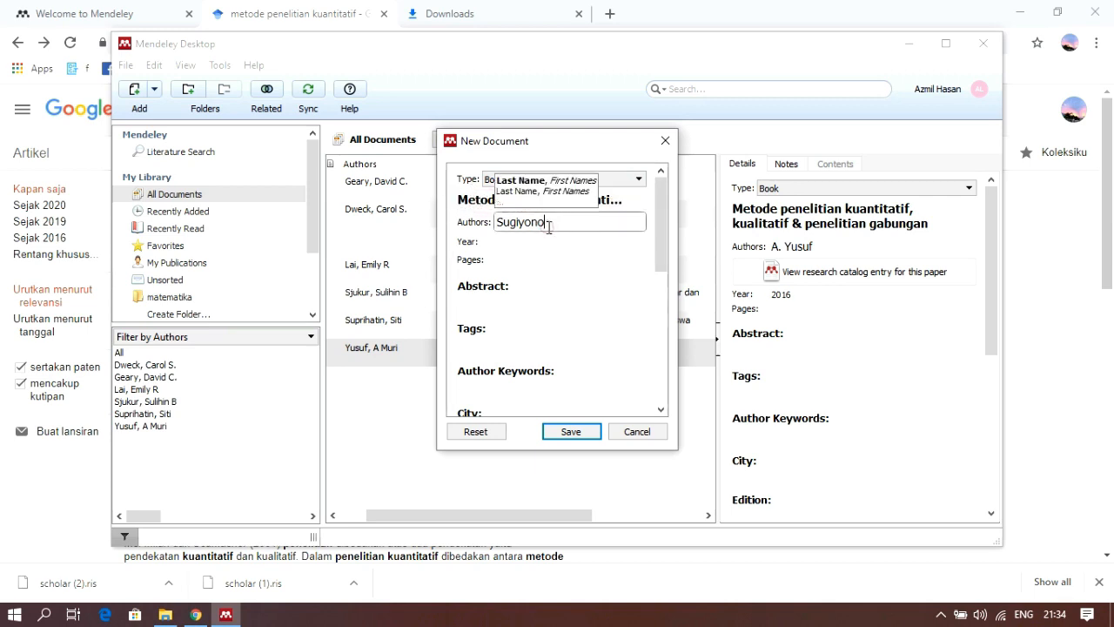
{"action": "left_click", "coordinate": [505, 244]}
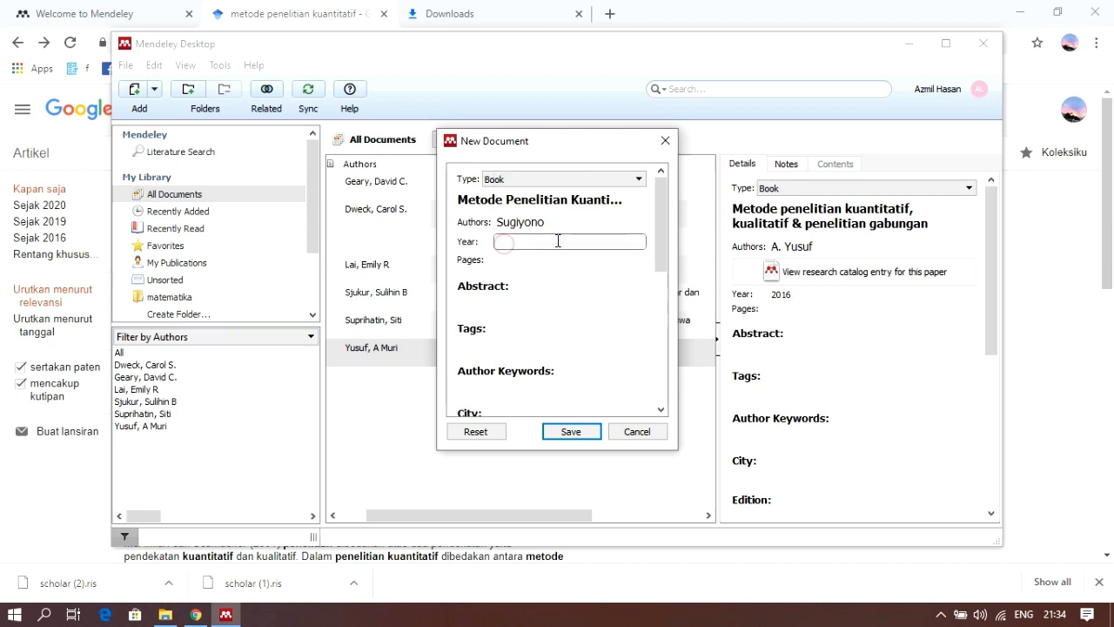
{"action": "type", "text": "2018"}
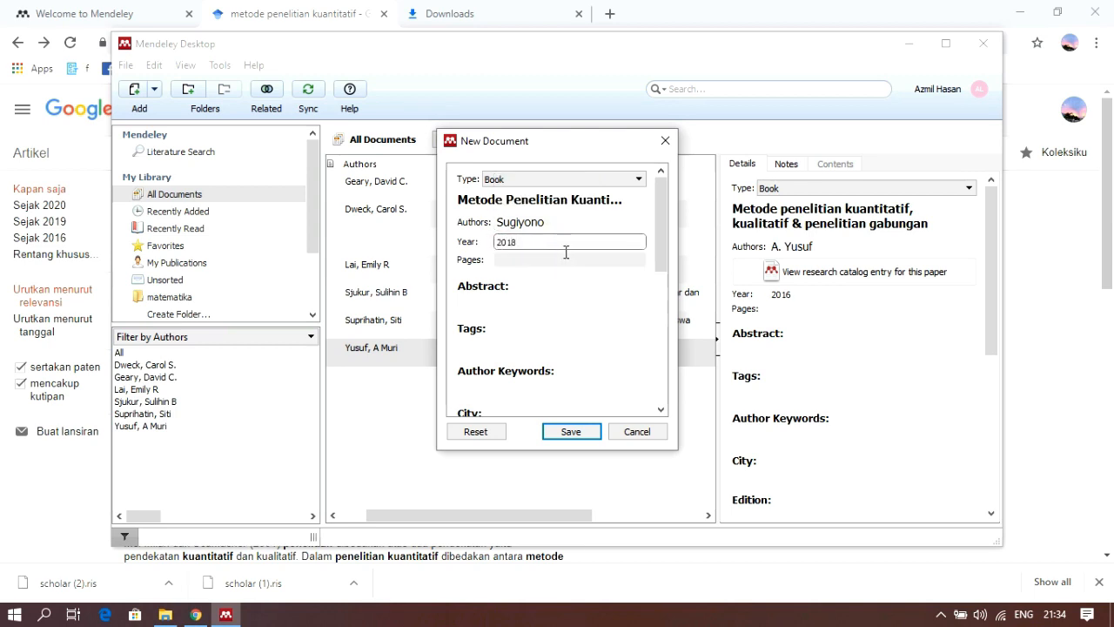
{"action": "scroll", "coordinate": [543, 296], "scroll_direction": "down", "scroll_amount": 1}
{"action": "scroll", "coordinate": [542, 301], "scroll_direction": "up", "scroll_amount": 1}
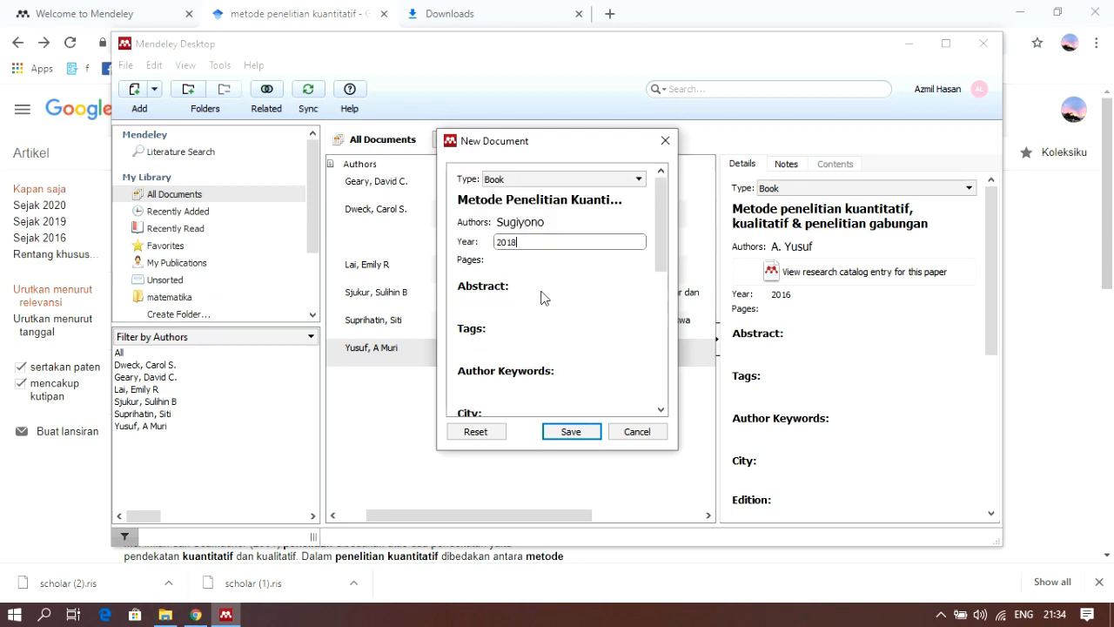
Fill in Bandung as the city and Alfabeta as the publisher of the new book entry
{"action": "scroll", "coordinate": [540, 300], "scroll_direction": "down", "scroll_amount": 2}
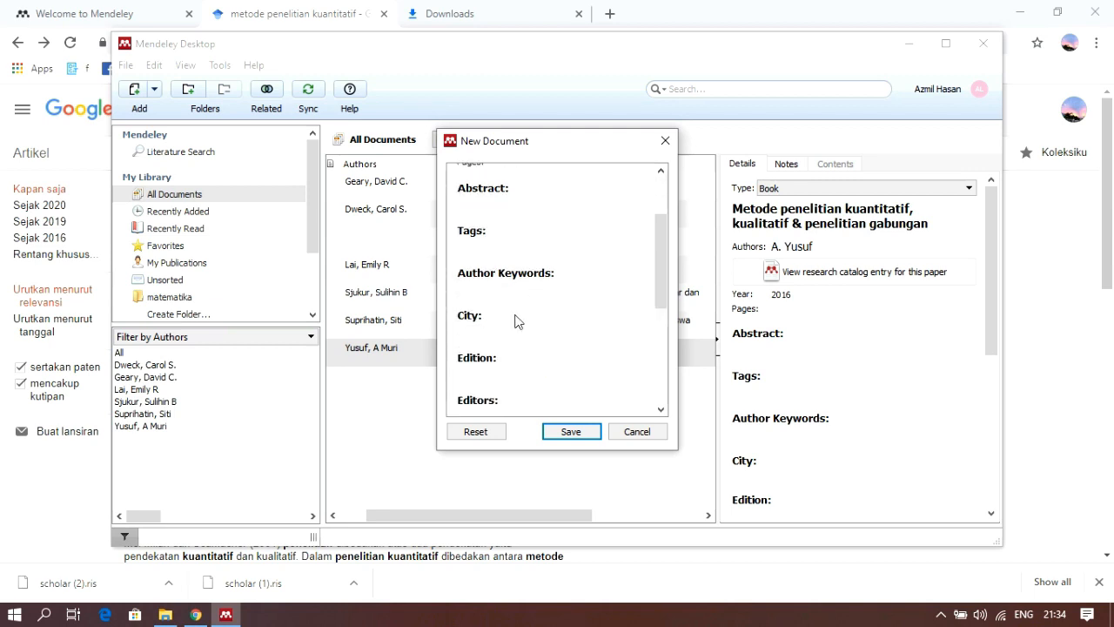
{"action": "left_click", "coordinate": [488, 328]}
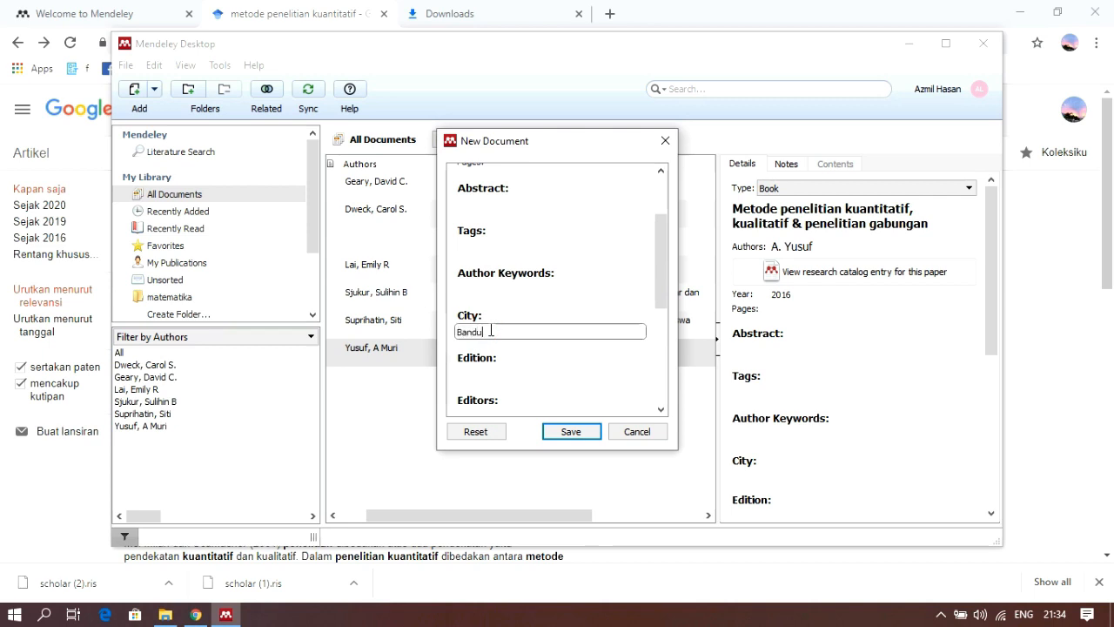
{"action": "scroll", "coordinate": [529, 340], "scroll_direction": "down", "scroll_amount": 3}
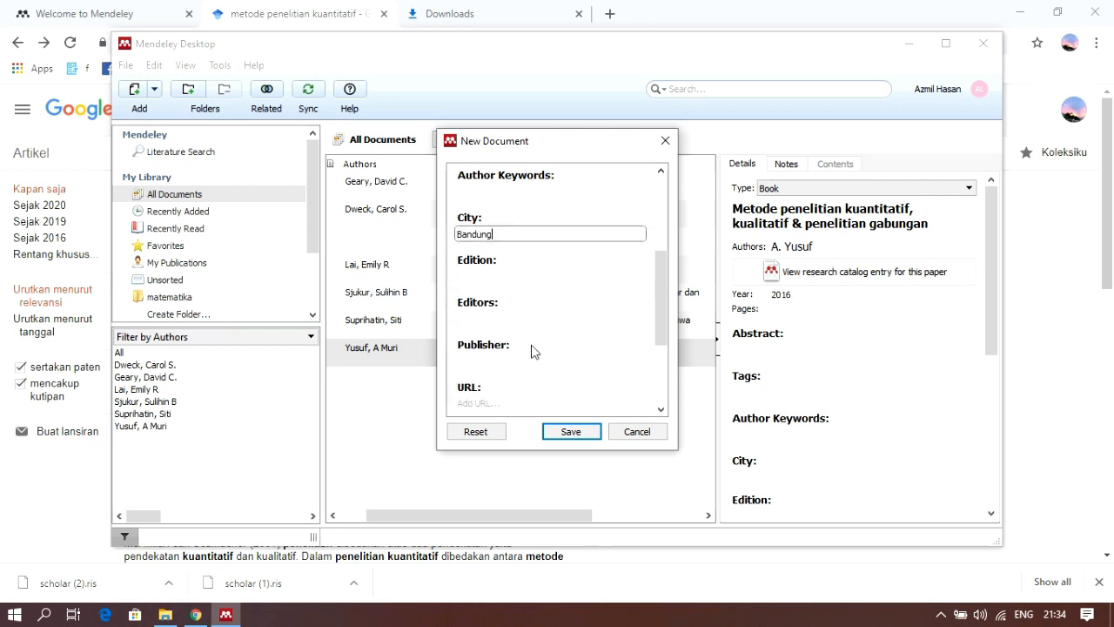
{"action": "left_click", "coordinate": [494, 311]}
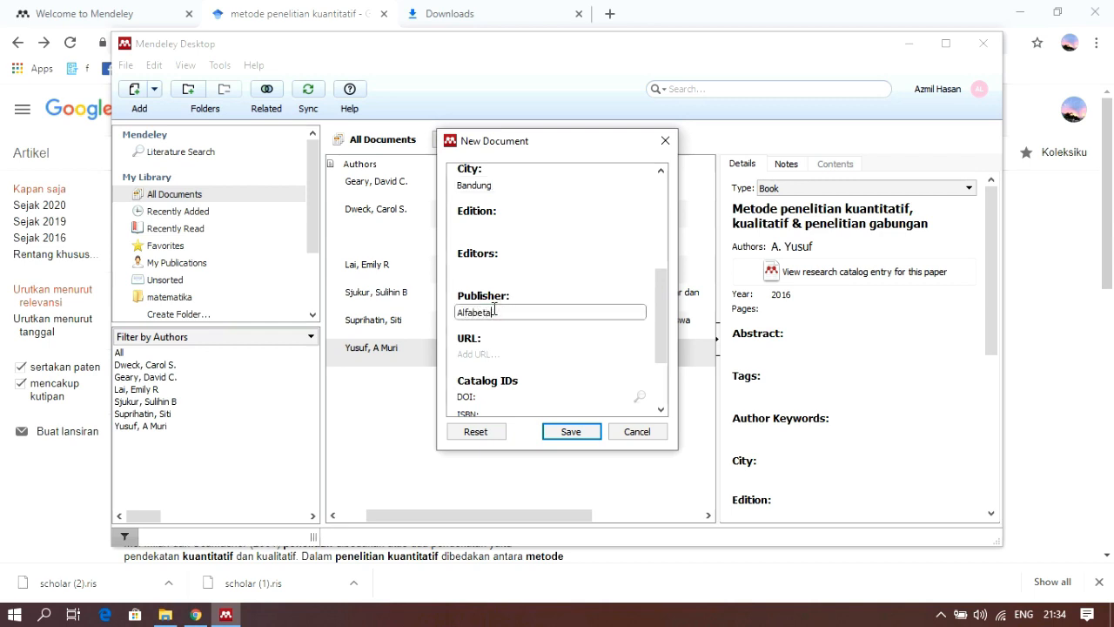
Review the filled-in fields of the new book entry and save it to the library
{"action": "scroll", "coordinate": [503, 331], "scroll_direction": "down", "scroll_amount": 2}
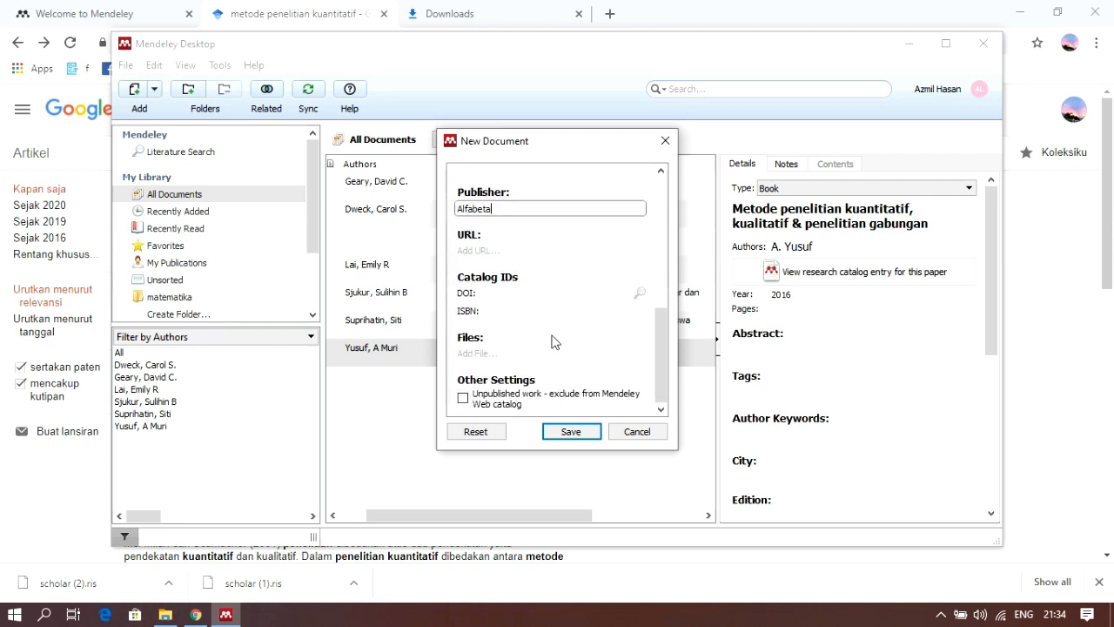
{"action": "scroll", "coordinate": [554, 340], "scroll_direction": "up", "scroll_amount": 5}
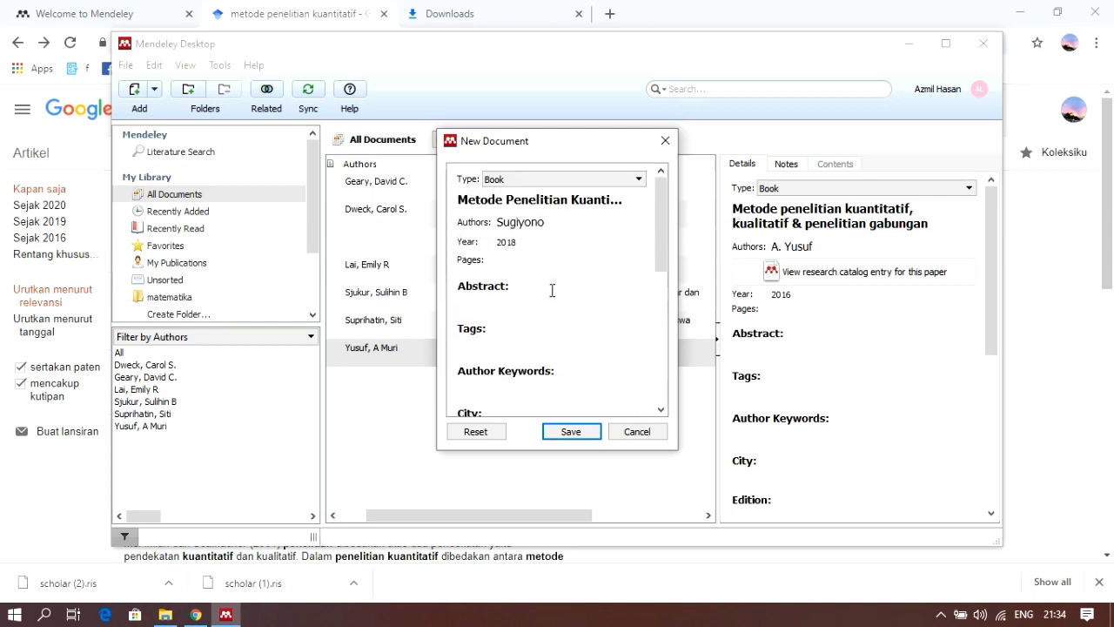
{"action": "scroll", "coordinate": [570, 261], "scroll_direction": "down", "scroll_amount": 3}
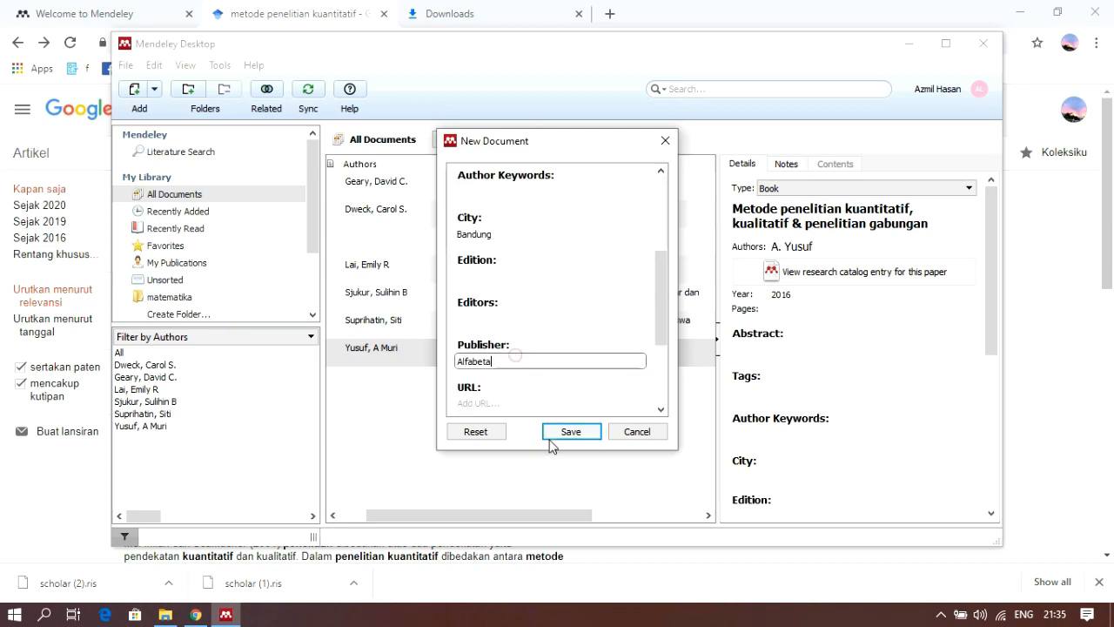
{"action": "left_click", "coordinate": [574, 433]}
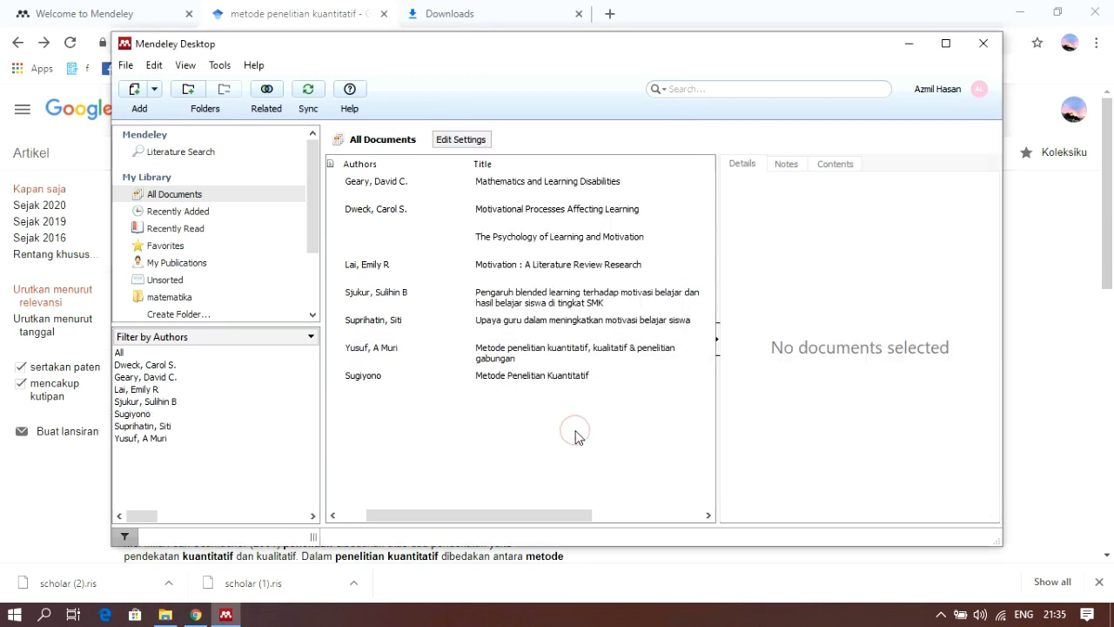
View the details of the "Metode Penelitian Kuantitatif" entry in All Documents and clear the selection
{"action": "left_click", "coordinate": [559, 379]}
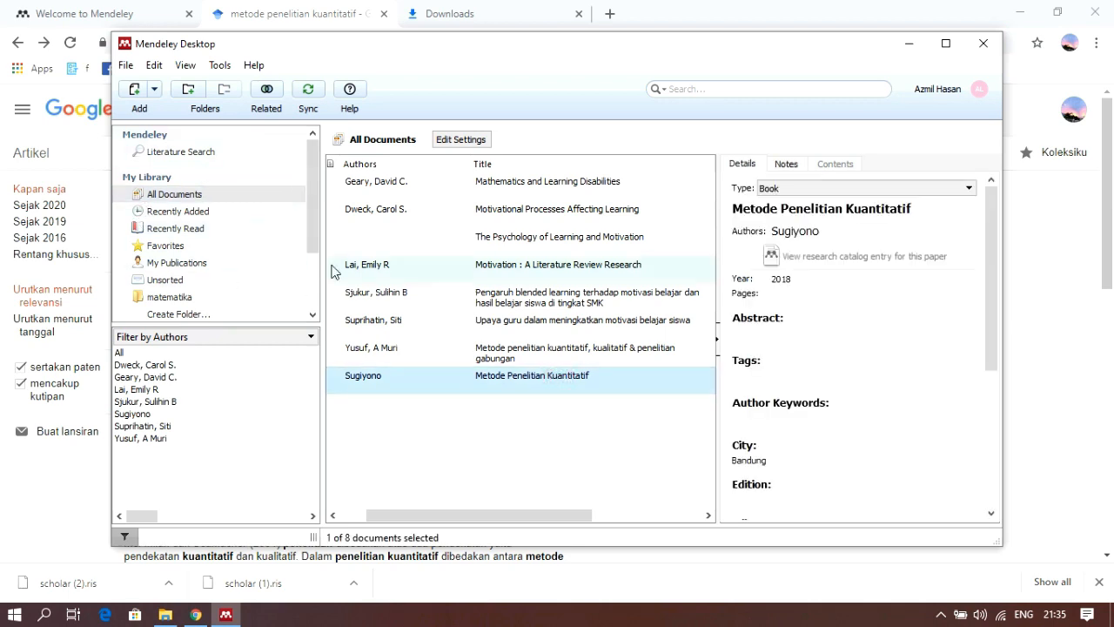
{"action": "scroll", "coordinate": [577, 367], "scroll_direction": "down", "scroll_amount": 3}
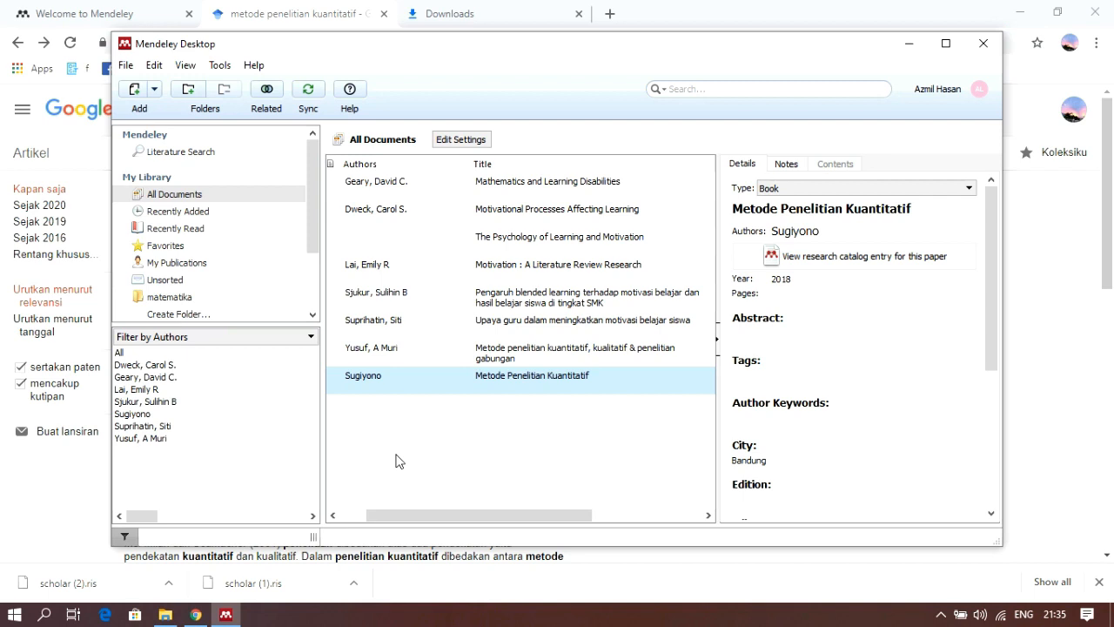
{"action": "left_click", "coordinate": [451, 452]}
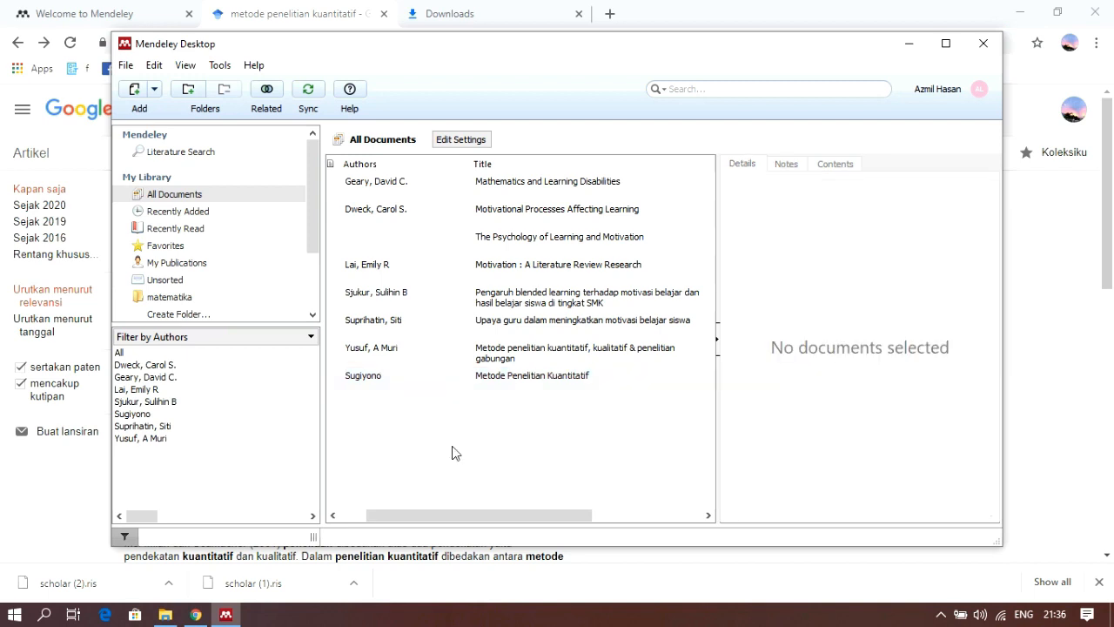